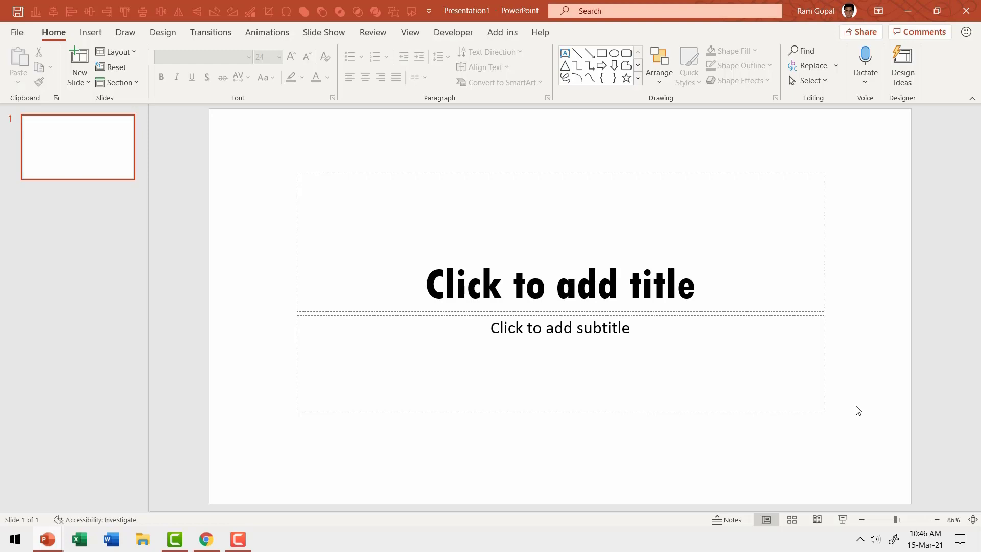
# Set a custom slide size of 1 inch wide by 1 inch tall
pyautogui.click(170, 38)
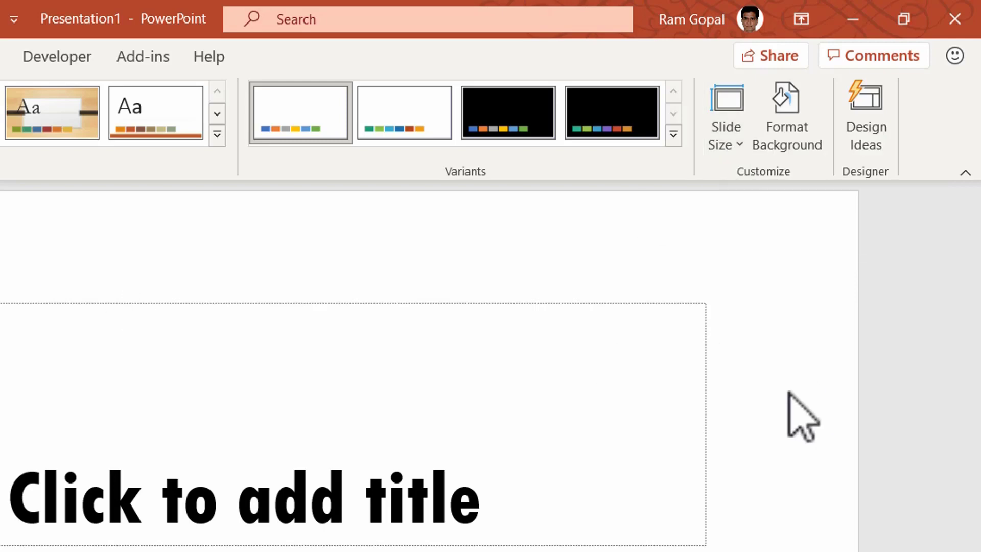
pyautogui.click(724, 144)
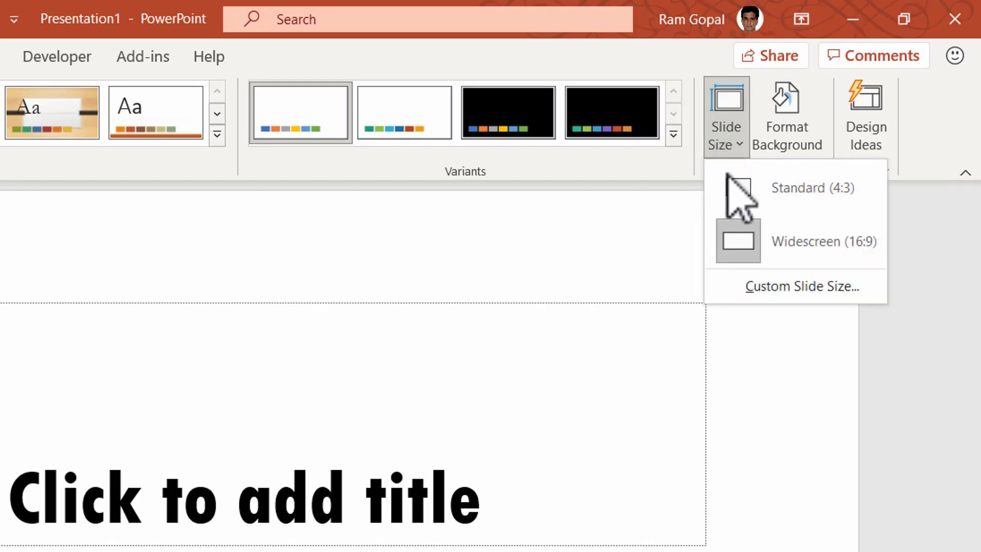
pyautogui.click(776, 287)
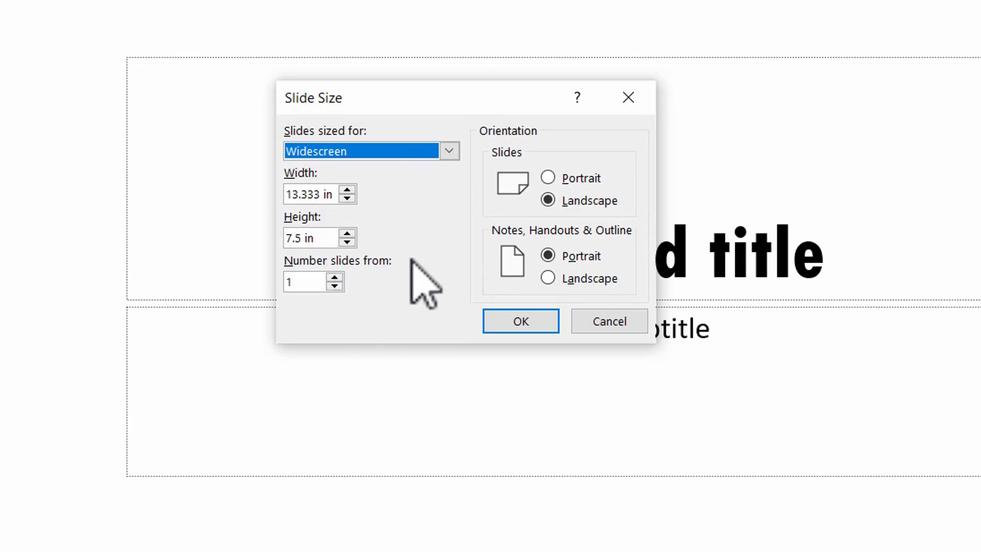
pyautogui.click(337, 190)
pyautogui.press('BackSpace')
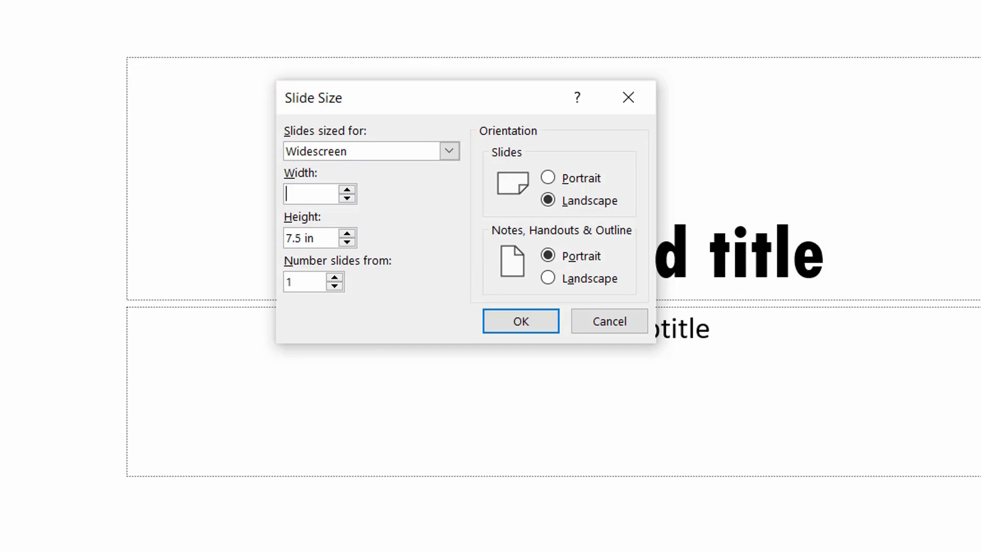
pyautogui.write('1')
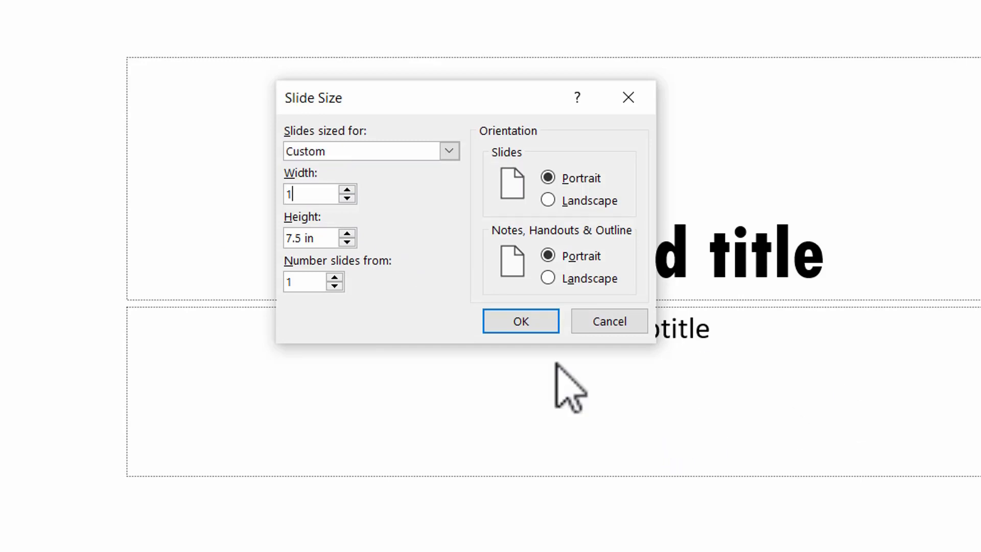
pyautogui.click(304, 244)
pyautogui.doubleClick(304, 239)
pyautogui.write('1')
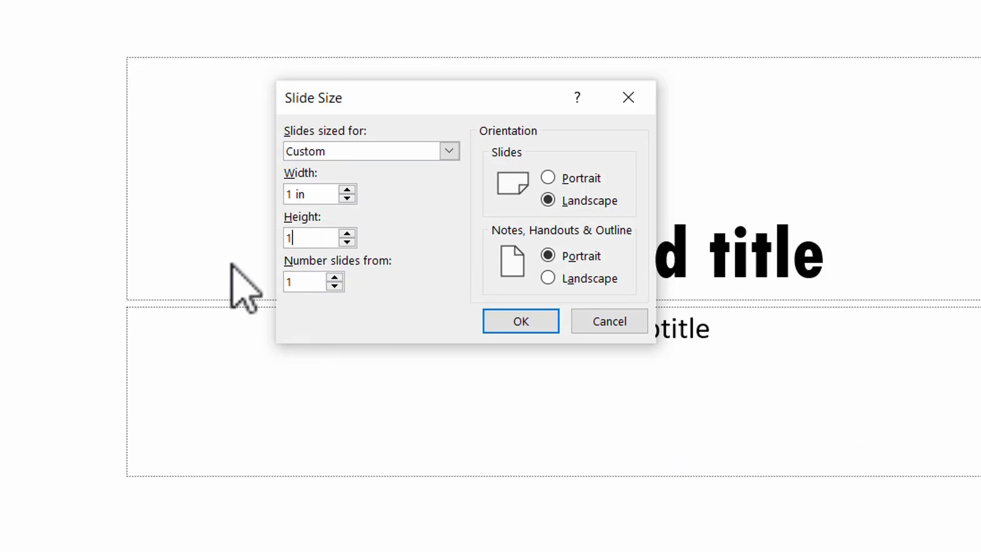
pyautogui.press('Return')
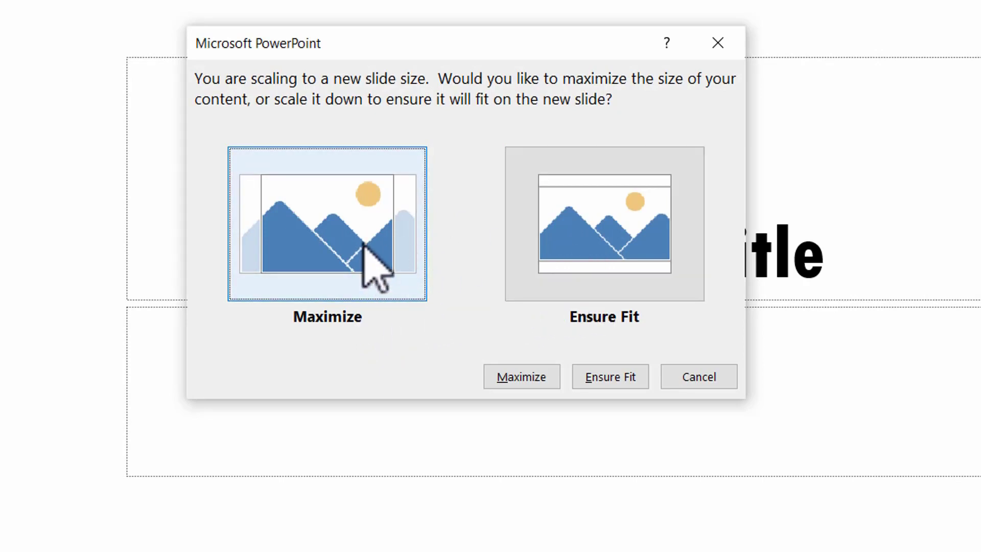
# Choose Maximize for the content scaling and switch the slide to the Blank layout
pyautogui.click(337, 244)
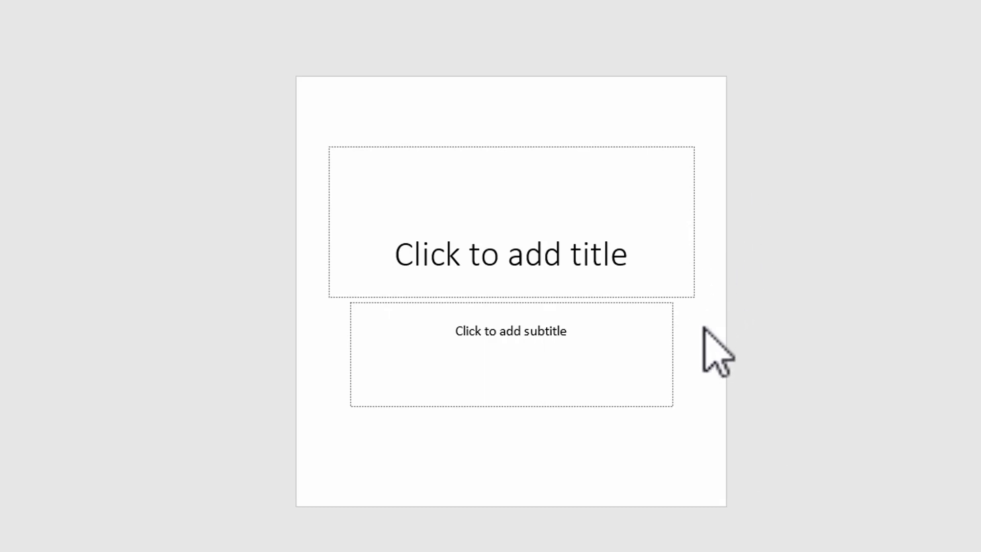
pyautogui.rightClick(639, 122)
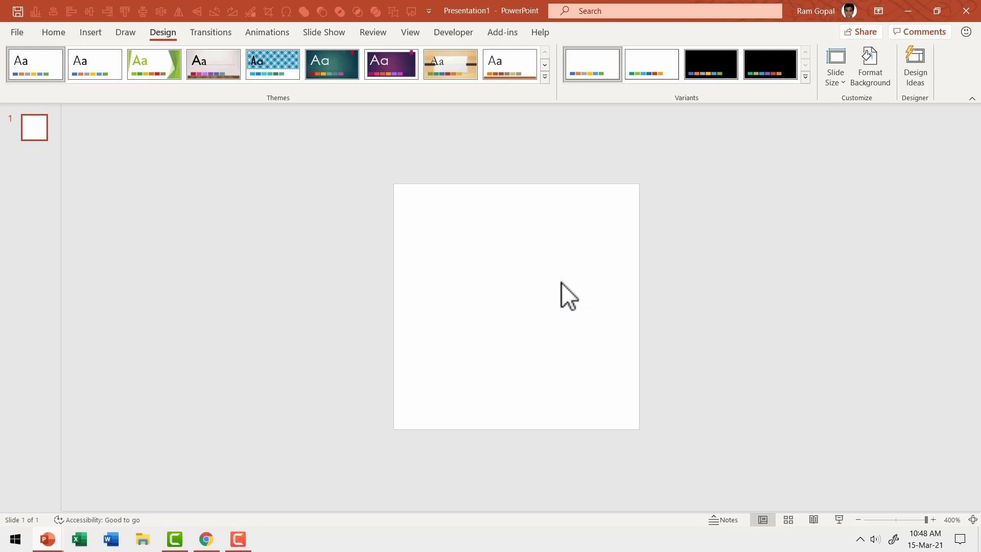
# Add a text box near the middle of the square slide
pyautogui.click(91, 32)
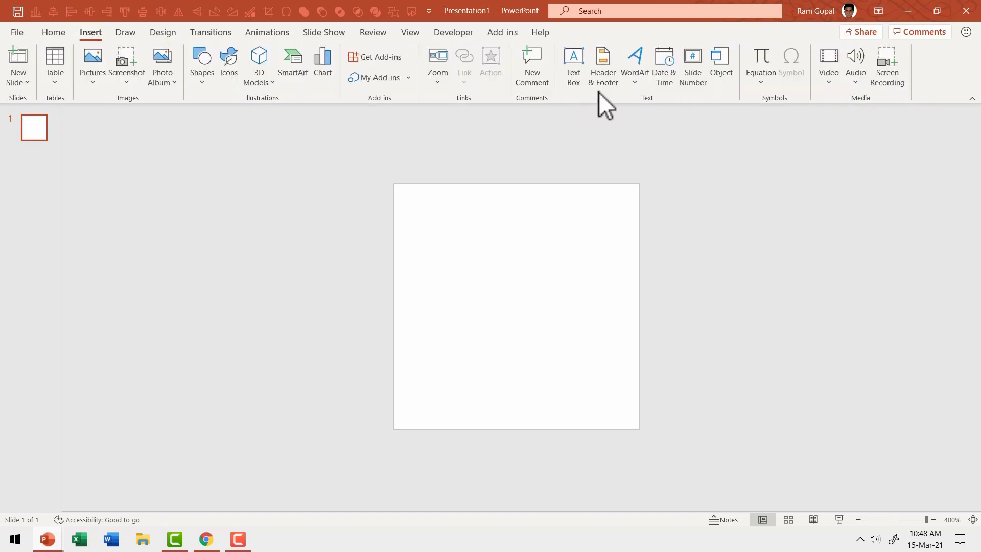
pyautogui.click(574, 79)
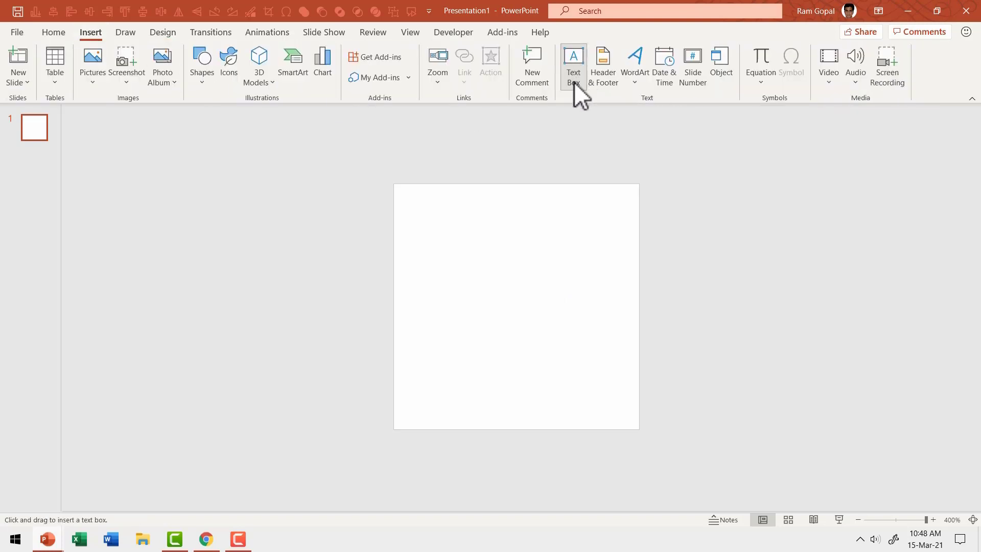
pyautogui.click(495, 298)
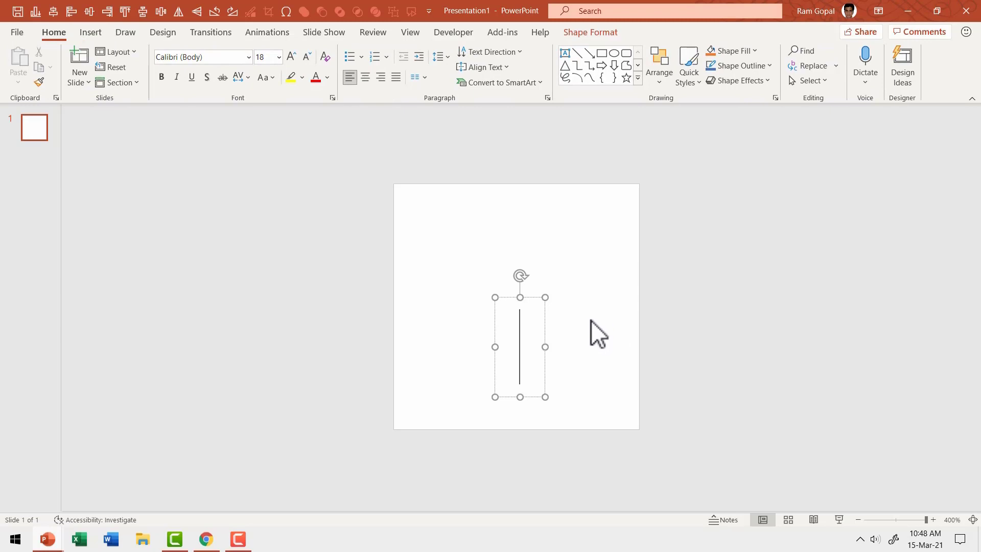
# Insert the Wingdings thumbs-up symbol into the text box and select the box
pyautogui.click(100, 33)
pyautogui.click(790, 71)
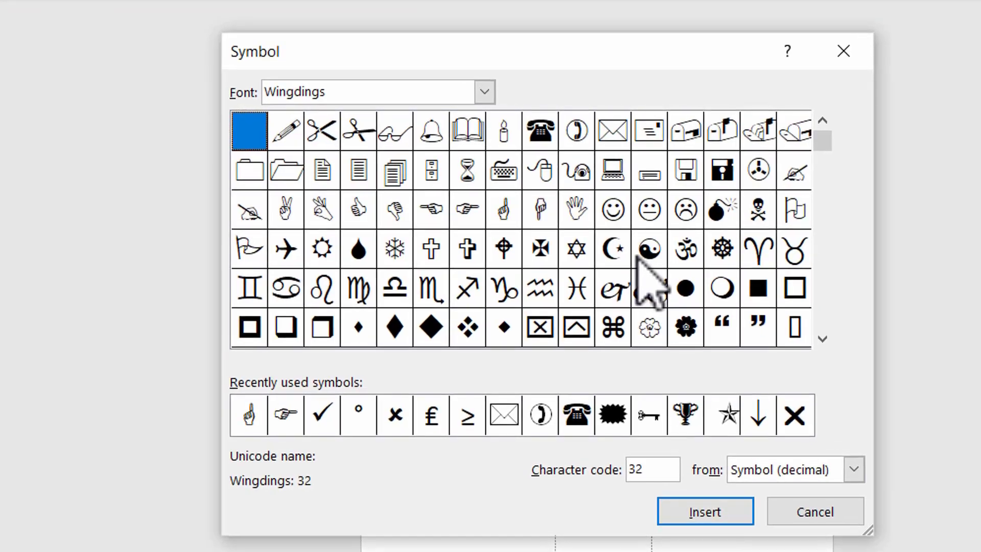
pyautogui.click(359, 208)
pyautogui.click(715, 511)
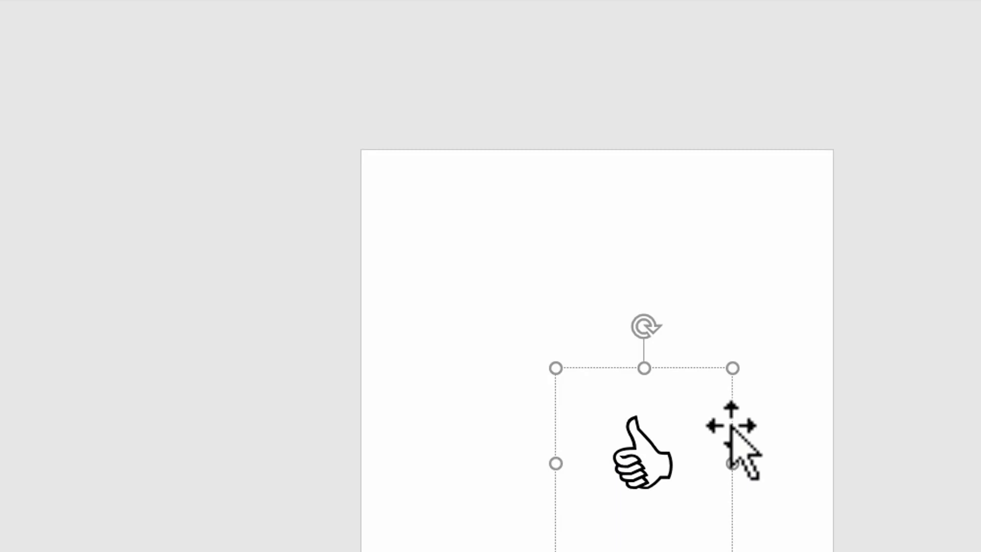
pyautogui.click(728, 423)
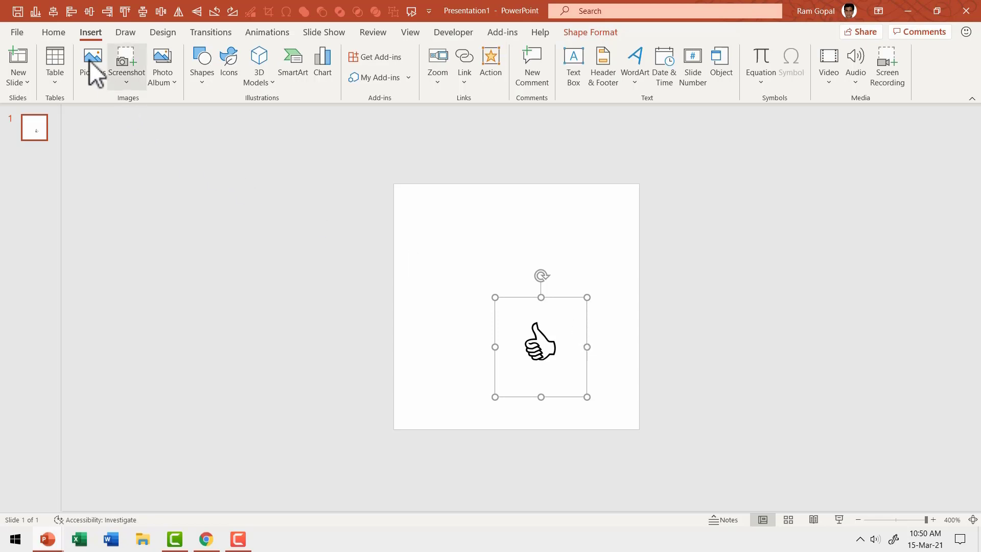
# Enlarge the thumbs-up to 80 pt and drag it to the slide's centre
pyautogui.click(51, 33)
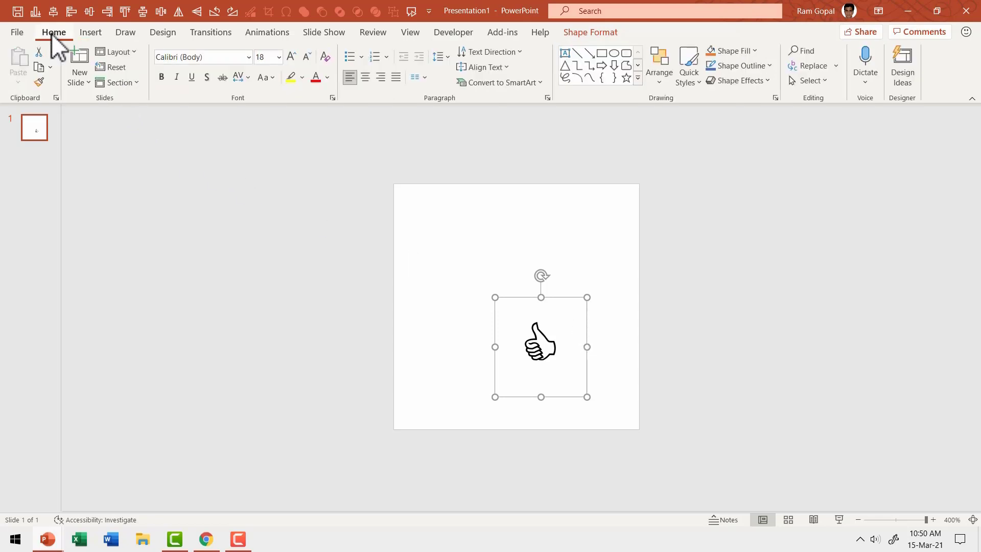
pyautogui.click(279, 57)
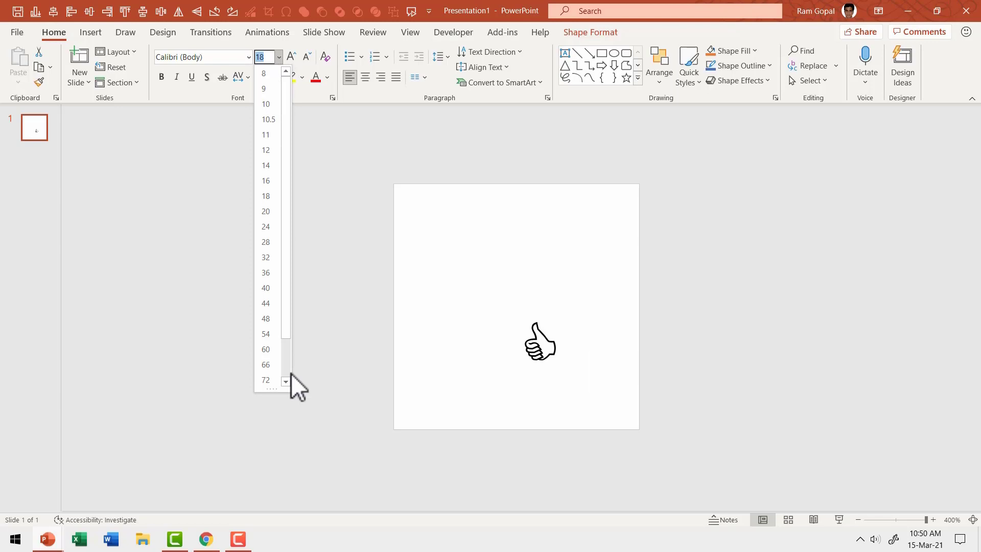
pyautogui.click(265, 380)
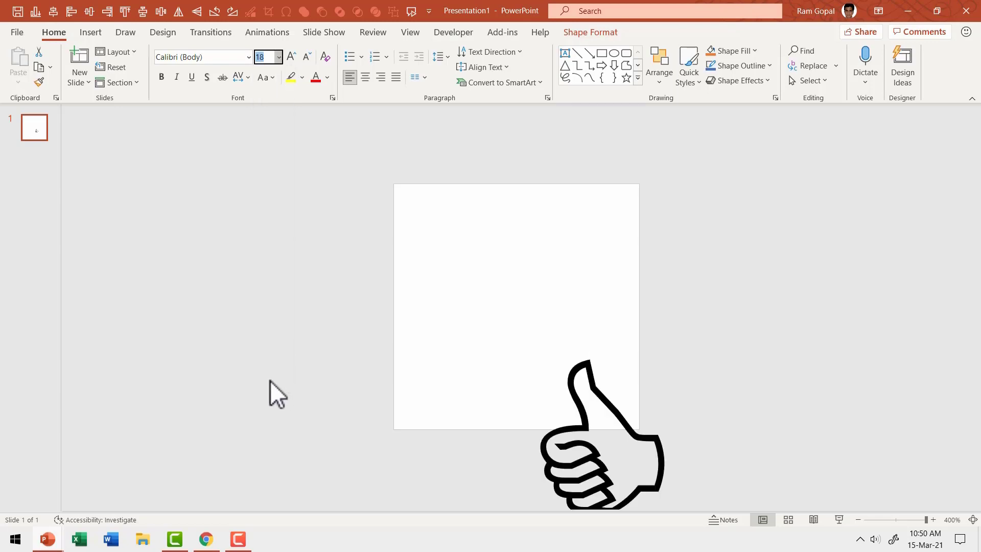
pyautogui.moveTo(710, 295); pyautogui.dragTo(615, 173)
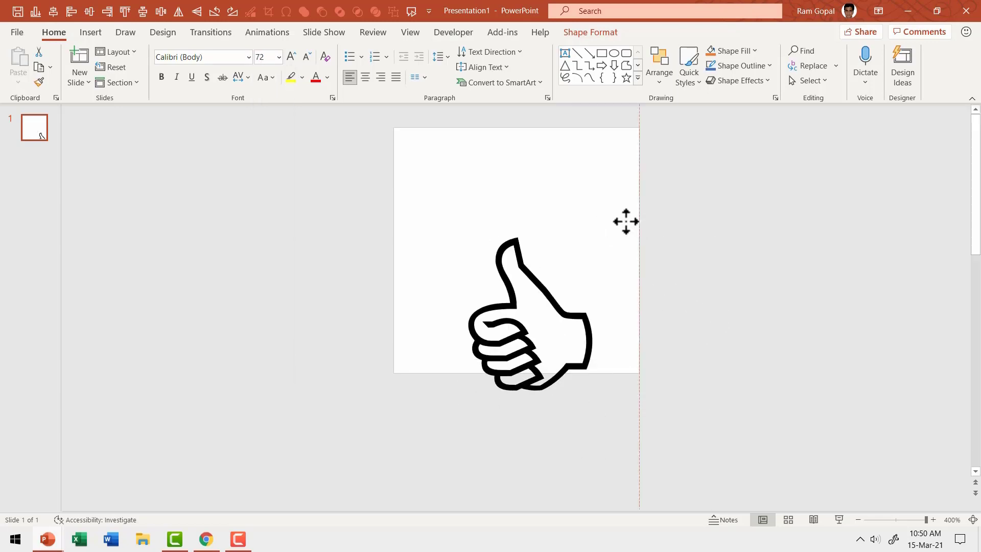
pyautogui.click(291, 56)
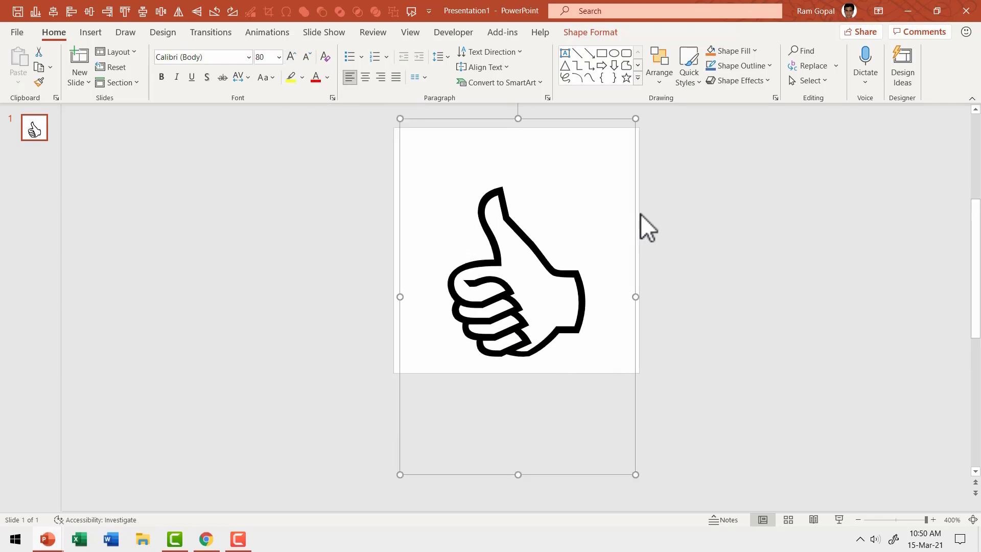
pyautogui.moveTo(637, 213); pyautogui.dragTo(636, 185)
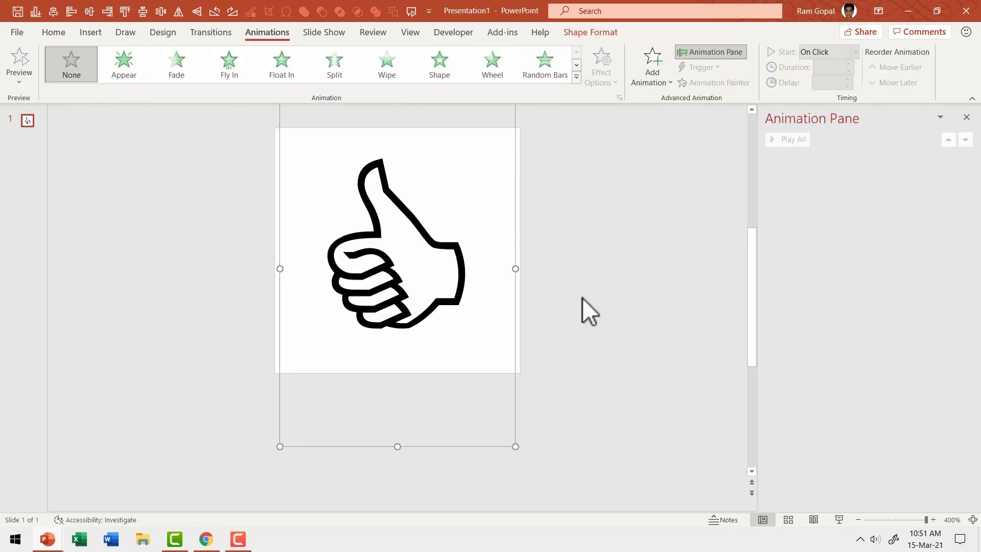
# Give the thumbs-up text box the Teeter emphasis animation from the full effects gallery
pyautogui.click(578, 77)
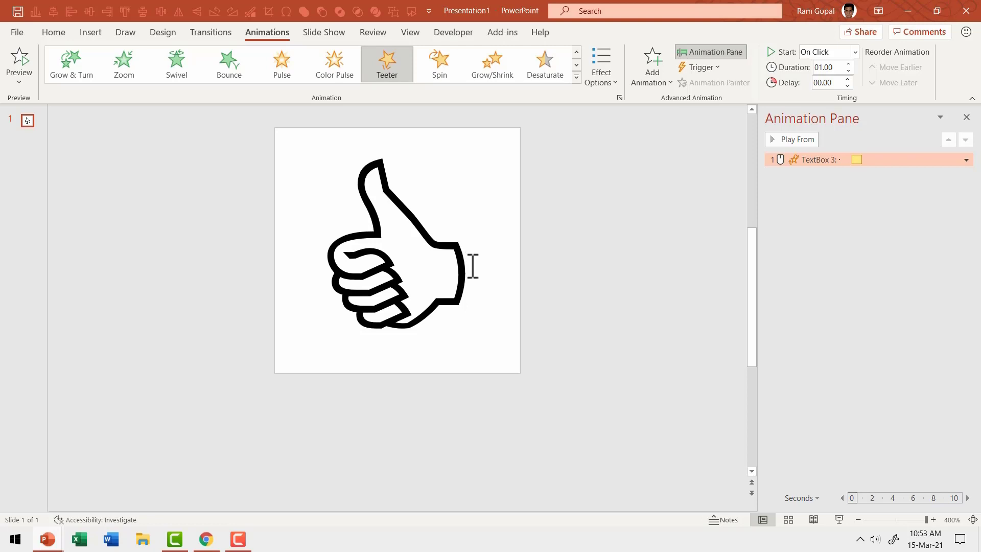
# Recolour the thumbs-up symbol a medium grey using Font Color
pyautogui.click(469, 262)
pyautogui.click(514, 206)
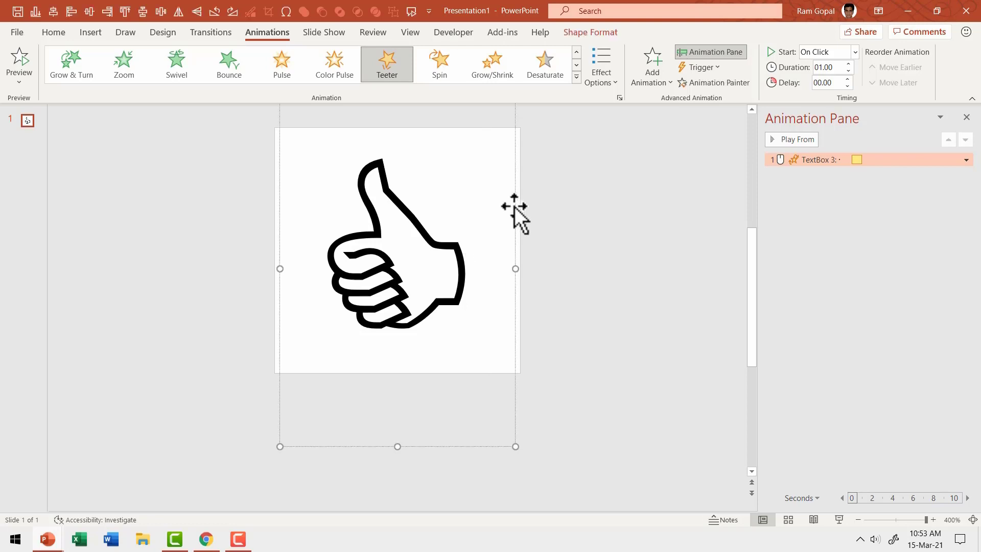
pyautogui.click(54, 35)
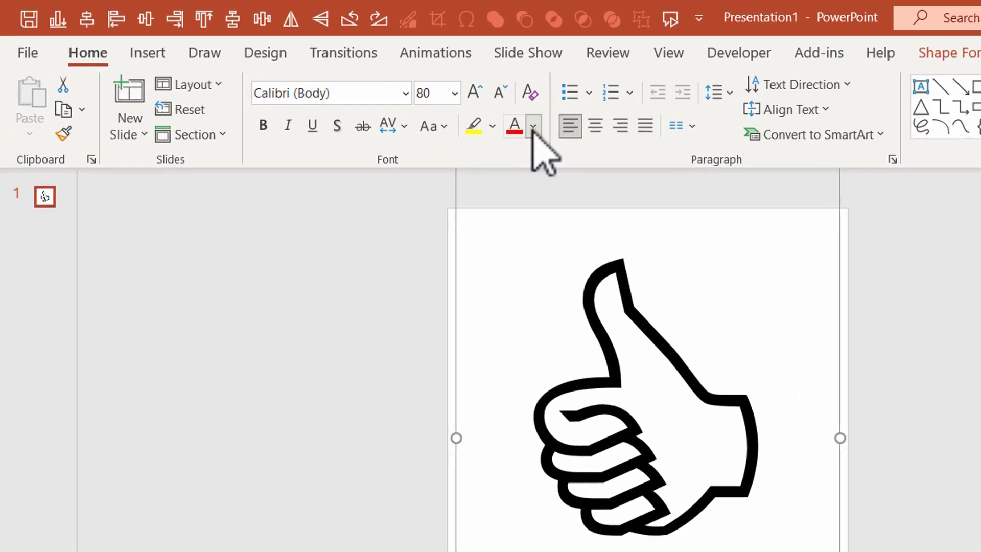
pyautogui.click(533, 127)
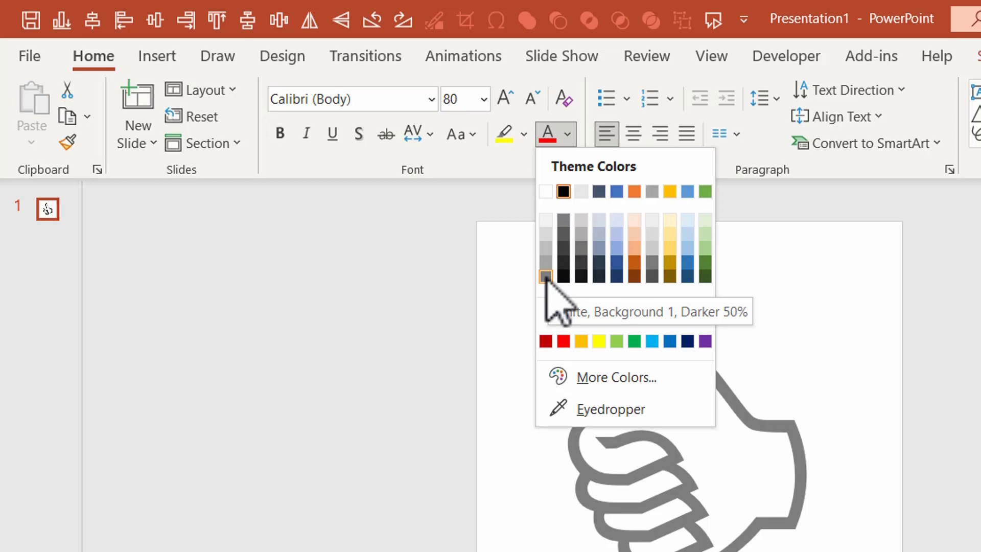
pyautogui.click(546, 277)
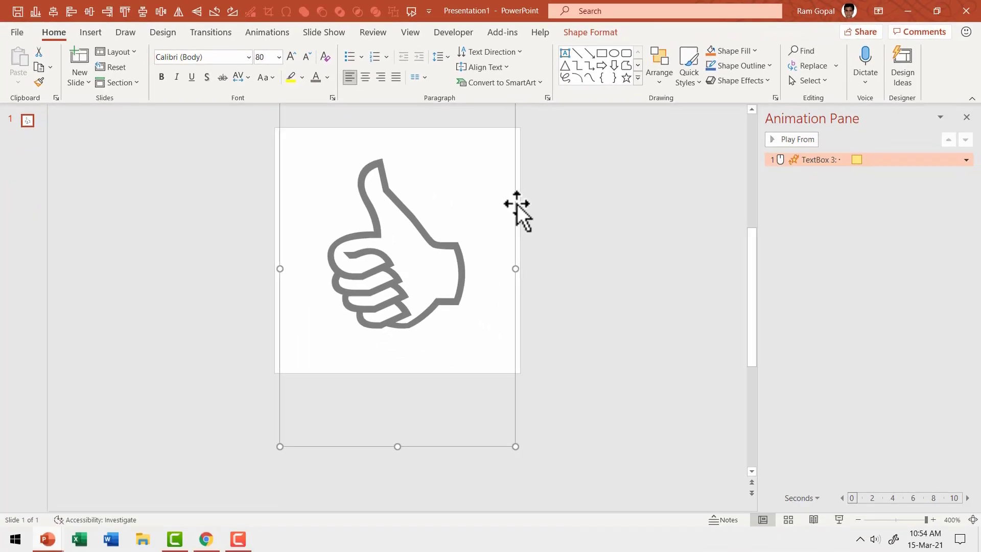
# Export the slide as an Extra Large animated GIF with a transparent background
pyautogui.click(17, 31)
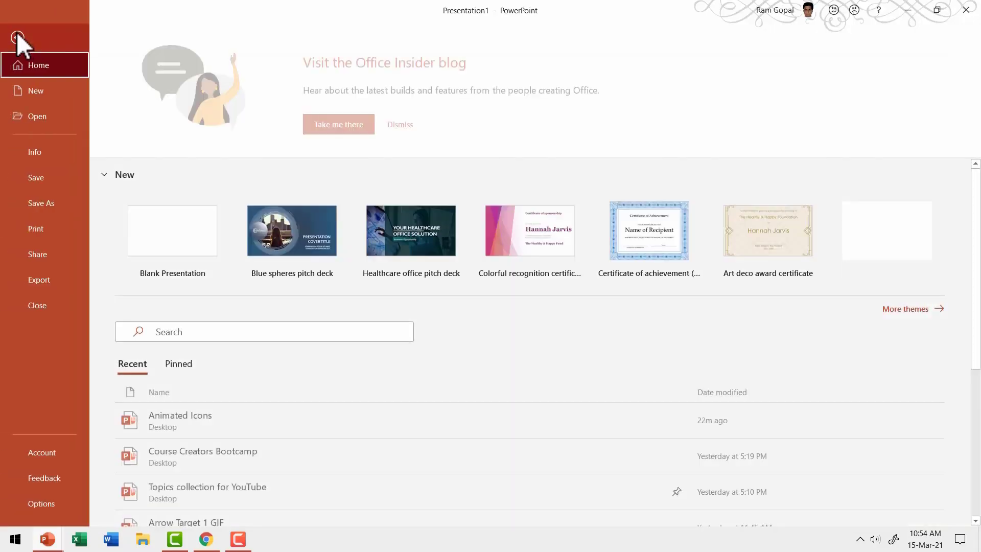
pyautogui.click(47, 281)
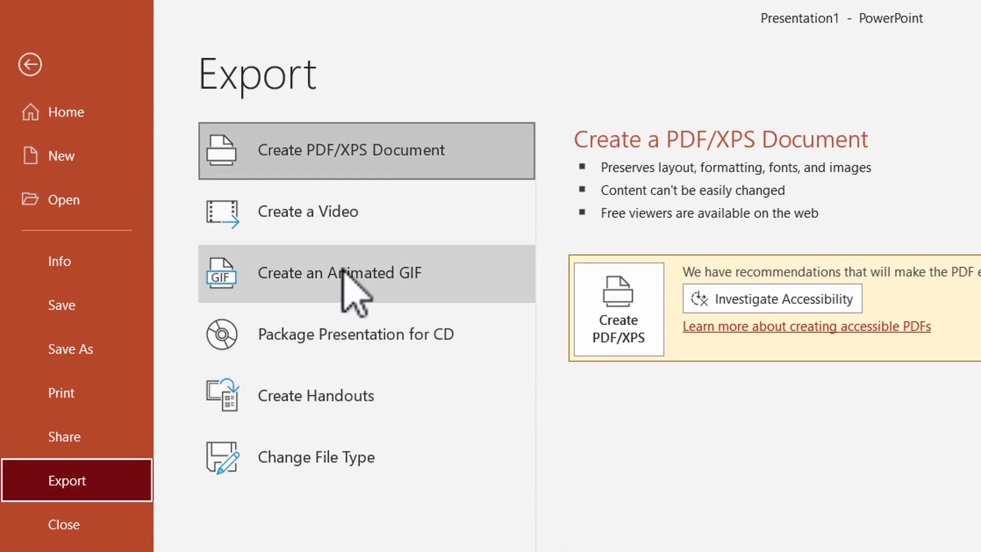
pyautogui.click(341, 273)
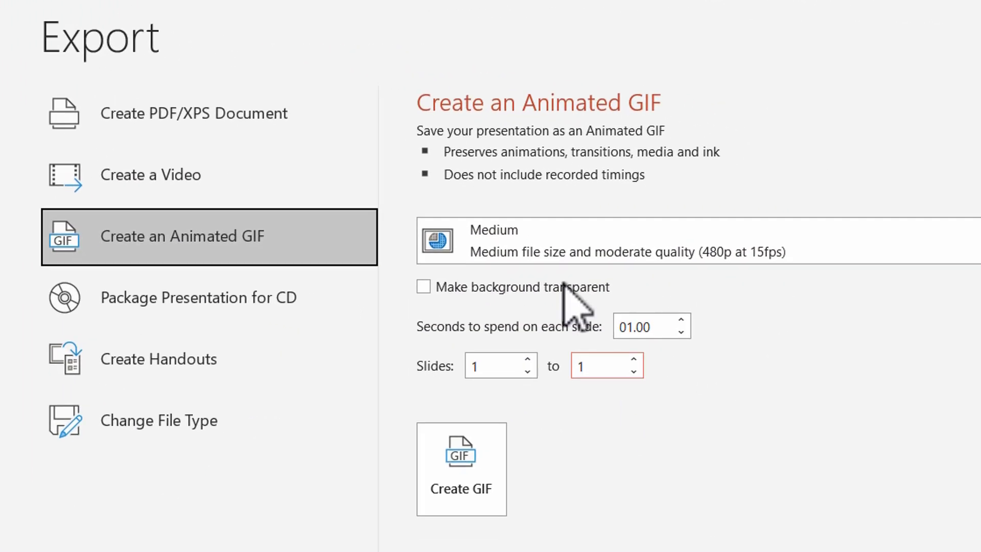
pyautogui.click(560, 239)
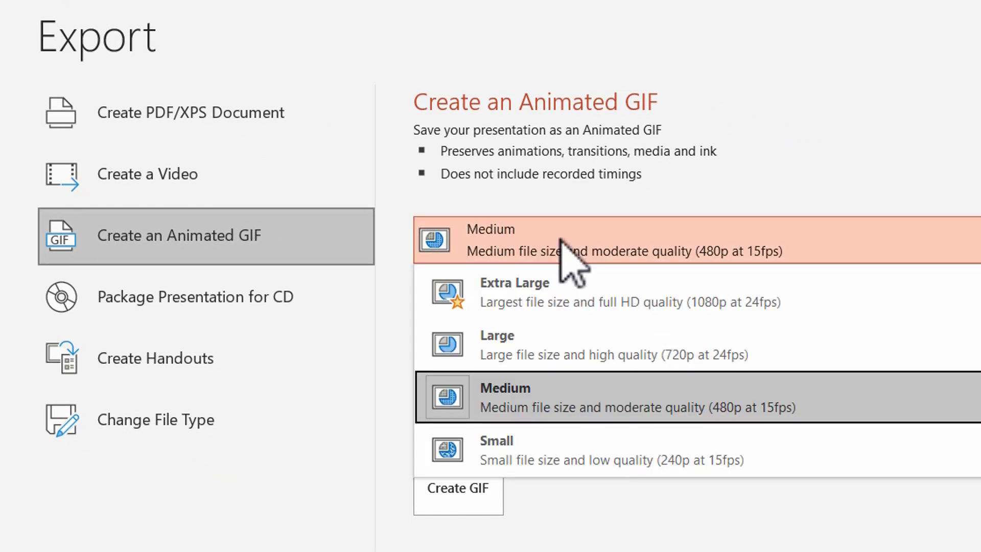
pyautogui.click(516, 306)
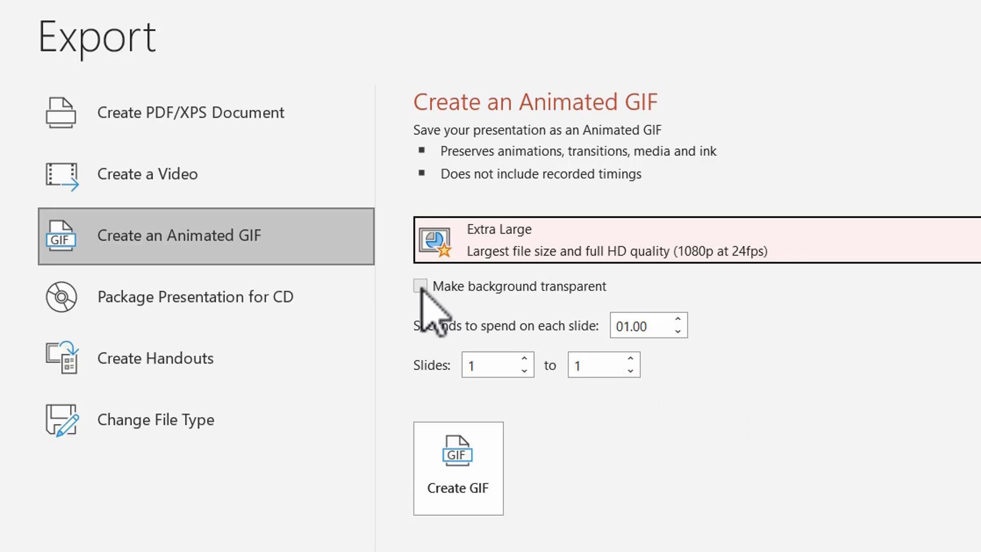
pyautogui.click(420, 288)
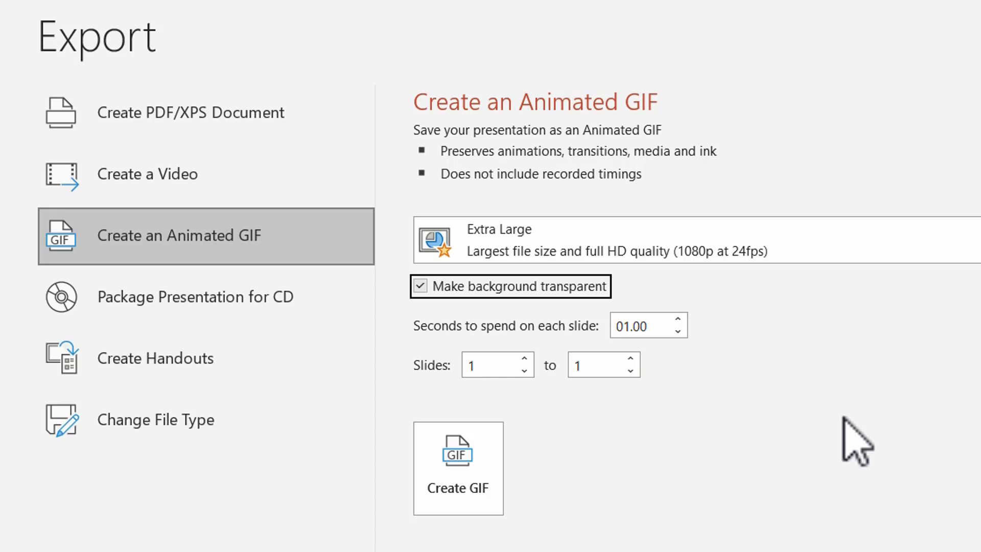
pyautogui.click(452, 455)
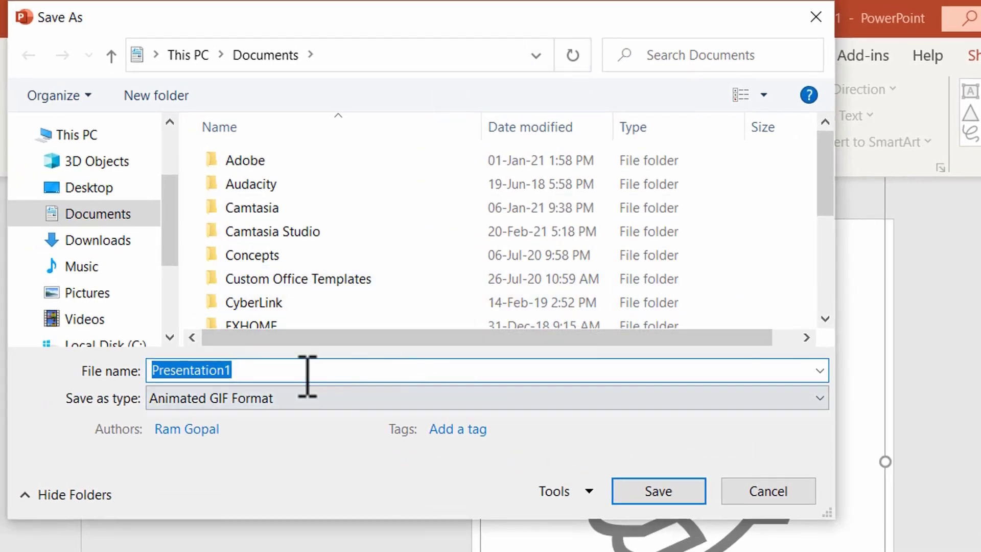
# Save the GIF to the Desktop under the name Thumbs up
pyautogui.click(116, 190)
pyautogui.doubleClick(280, 378)
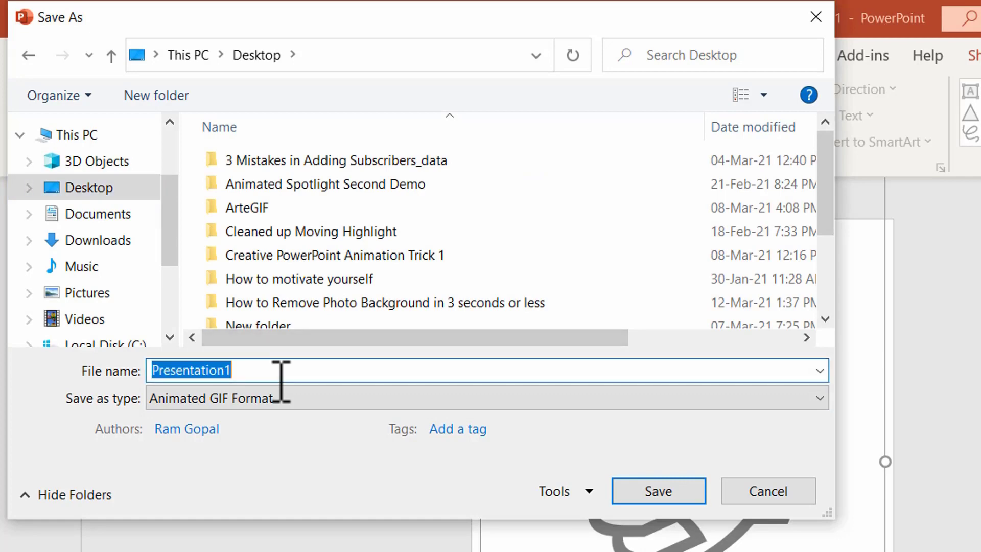
pyautogui.write('Thum')
pyautogui.press('Return')
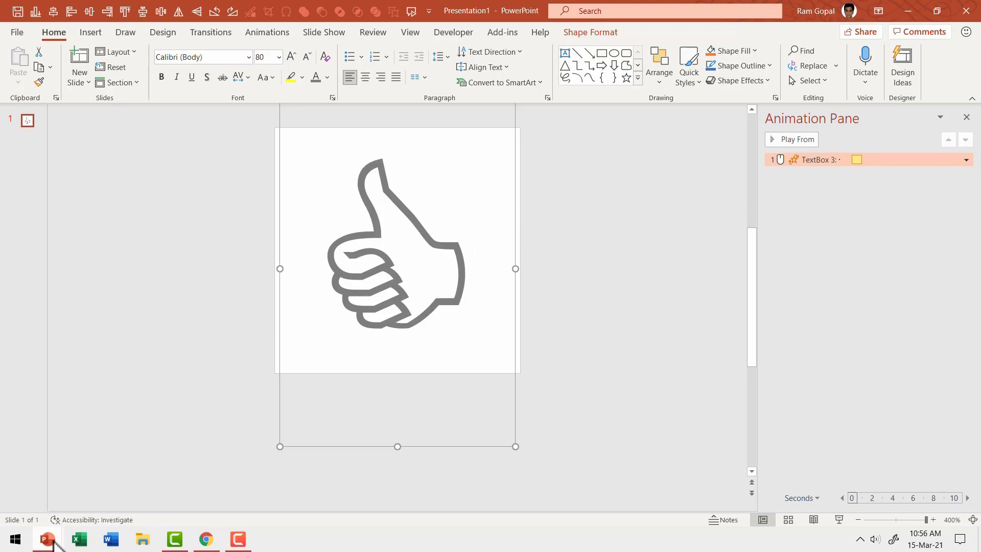
# Create a new blank PowerPoint presentation
pyautogui.moveTo(47, 540)
pyautogui.click(166, 501)
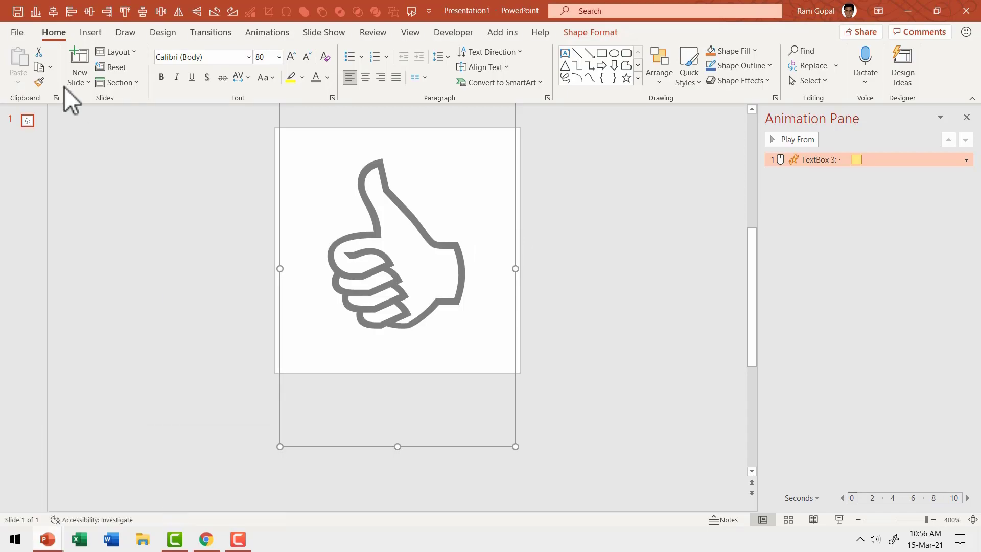
pyautogui.click(20, 33)
pyautogui.click(41, 99)
pyautogui.click(249, 176)
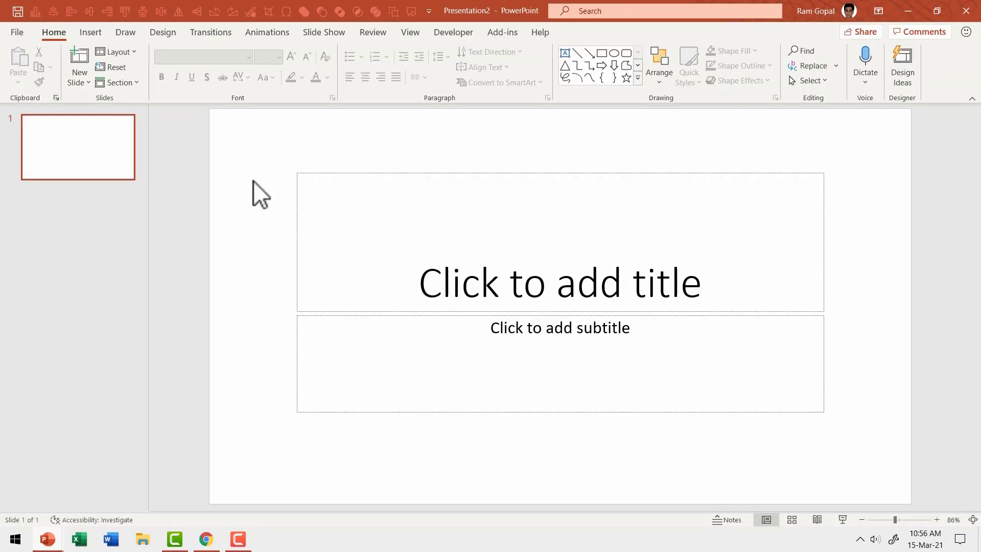
# Insert the Thumbs up GIF from the Desktop as a picture
pyautogui.click(90, 33)
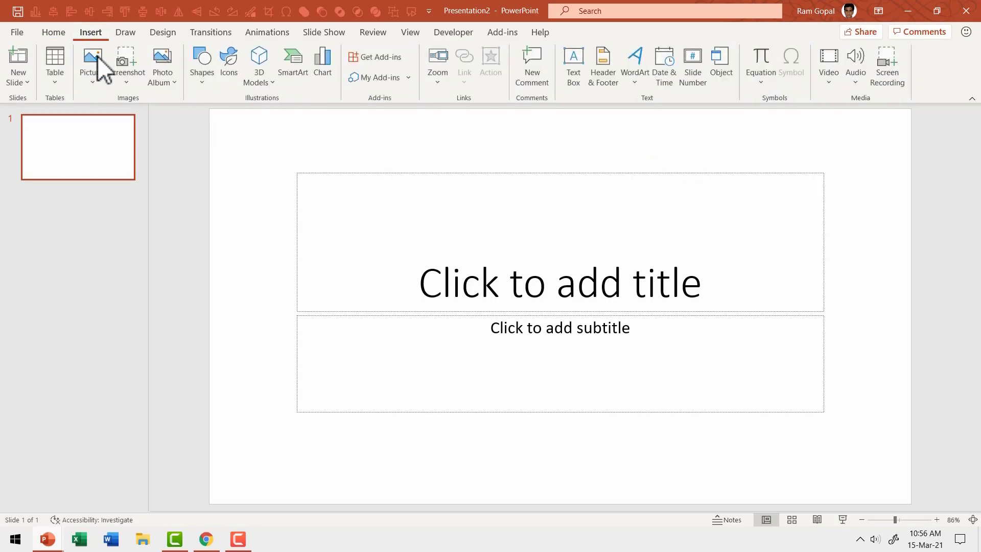
pyautogui.click(99, 84)
pyautogui.click(121, 117)
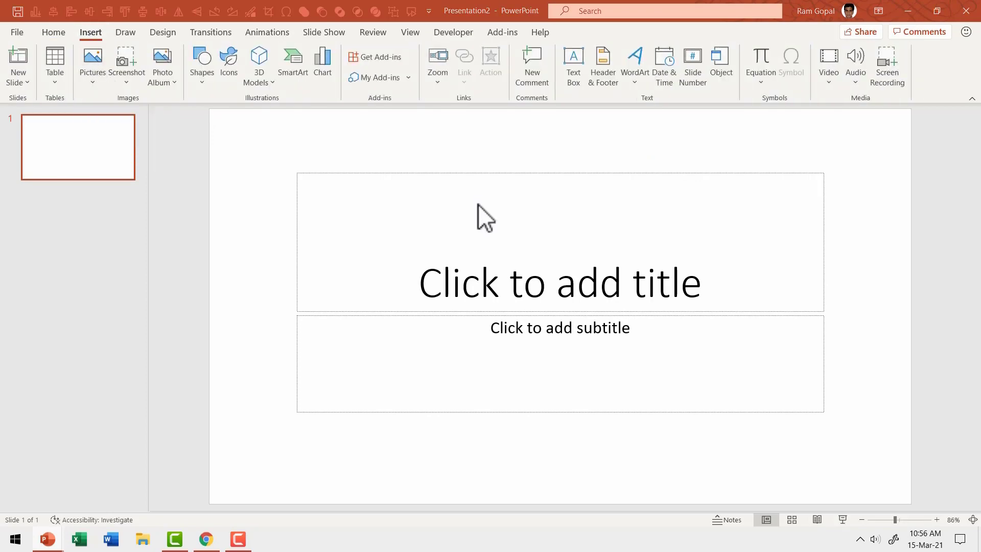
pyautogui.click(47, 108)
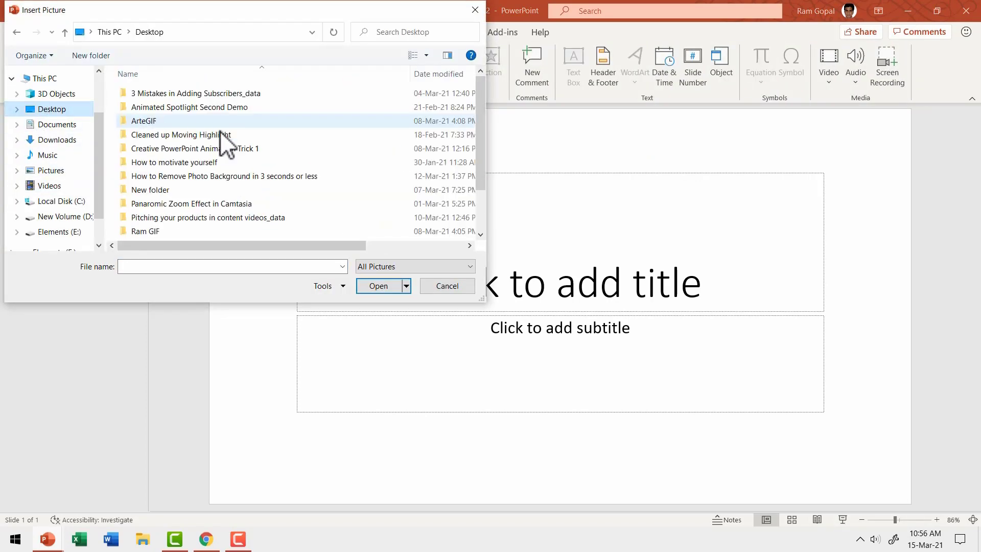
pyautogui.scroll(-2, 265, 190)
pyautogui.click(161, 233)
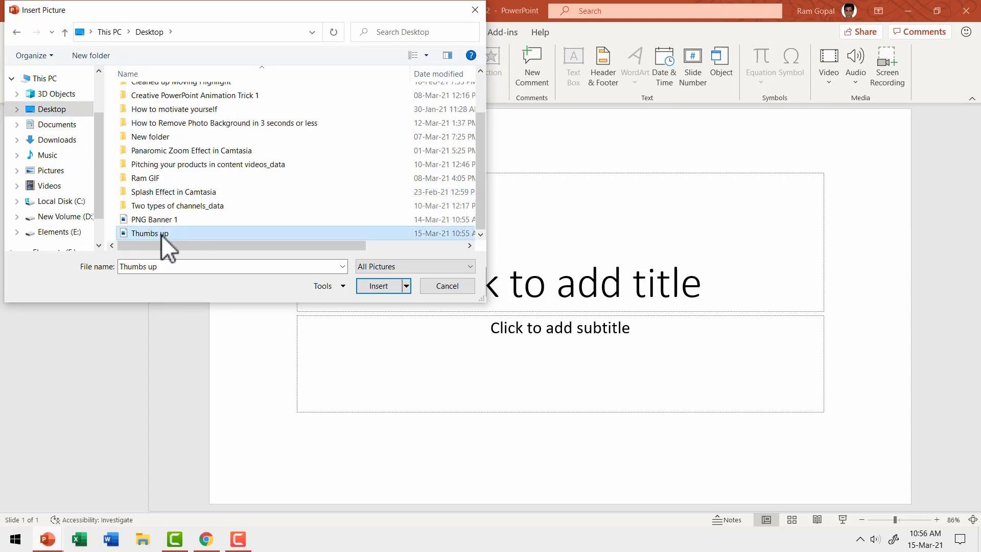
pyautogui.click(359, 287)
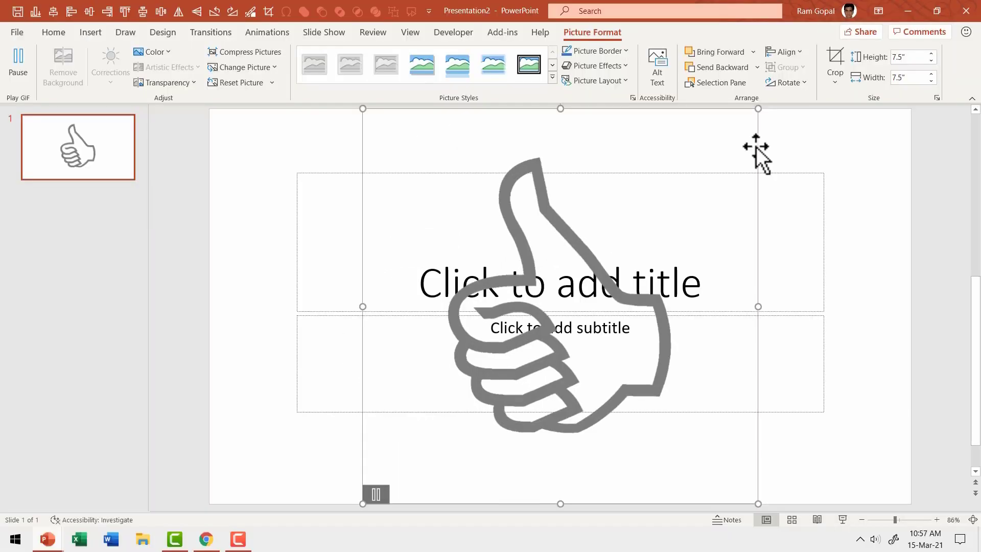
# Delete the test GIF, then delete the thumbs-up text box in Presentation1
pyautogui.press('Delete')
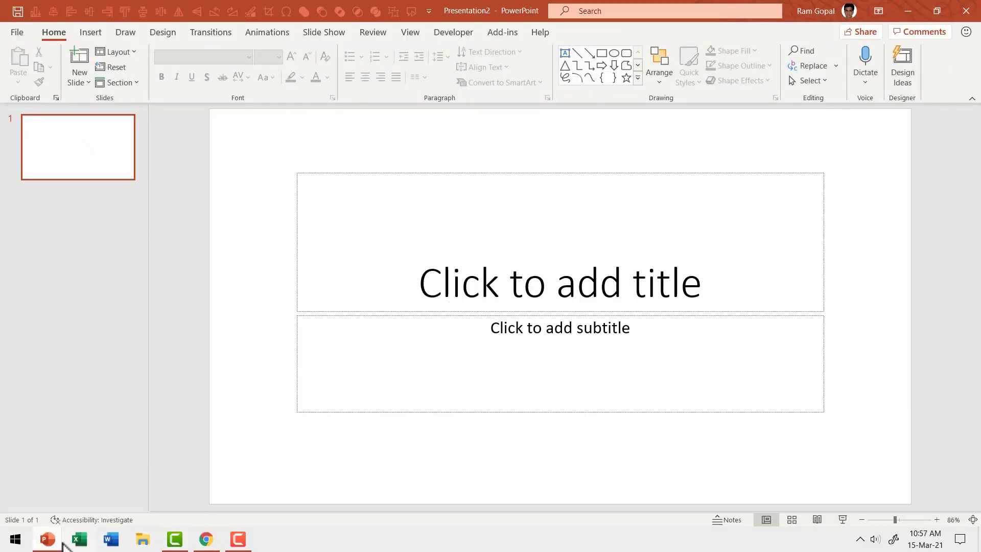
pyautogui.moveTo(47, 539)
pyautogui.click(240, 505)
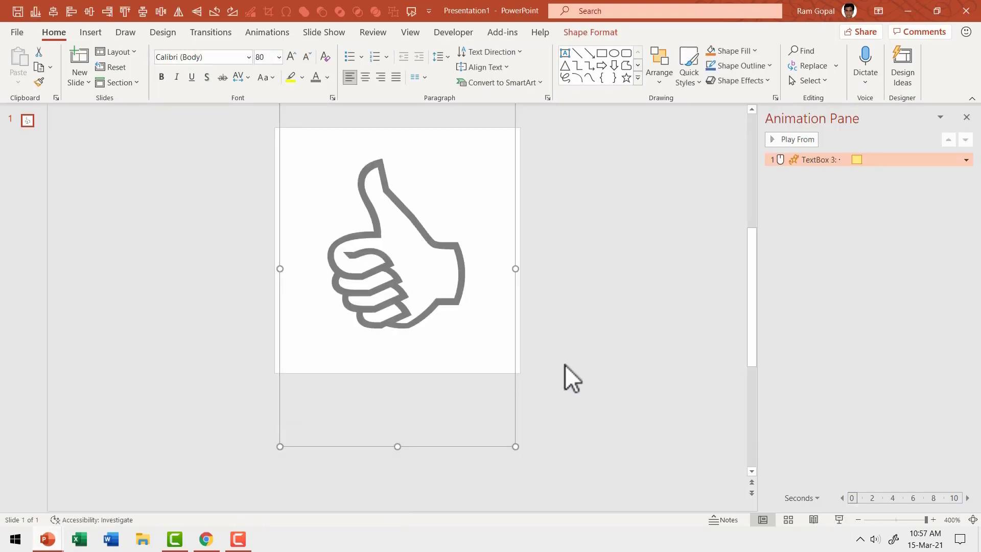
pyautogui.click(604, 330)
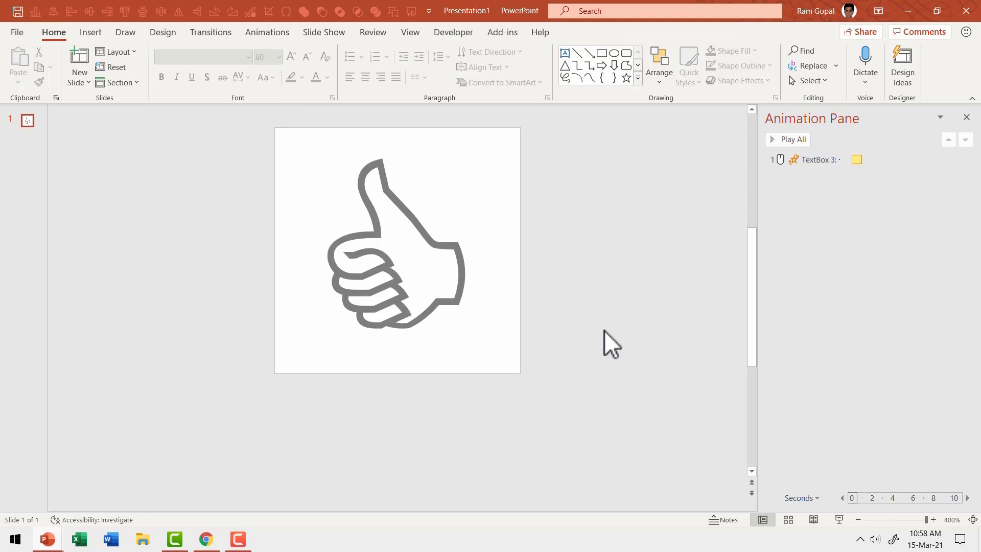
pyautogui.click(431, 248)
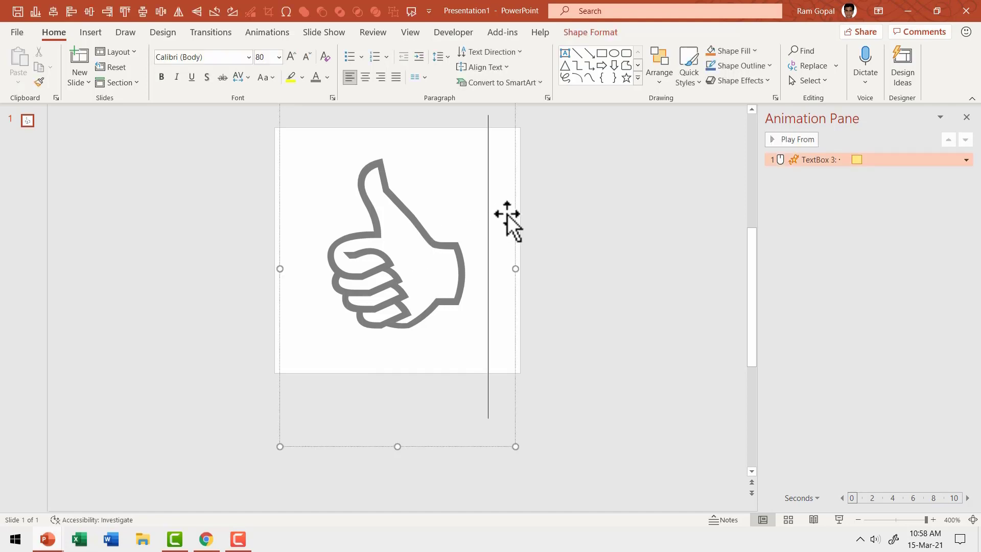
pyautogui.press('Delete')
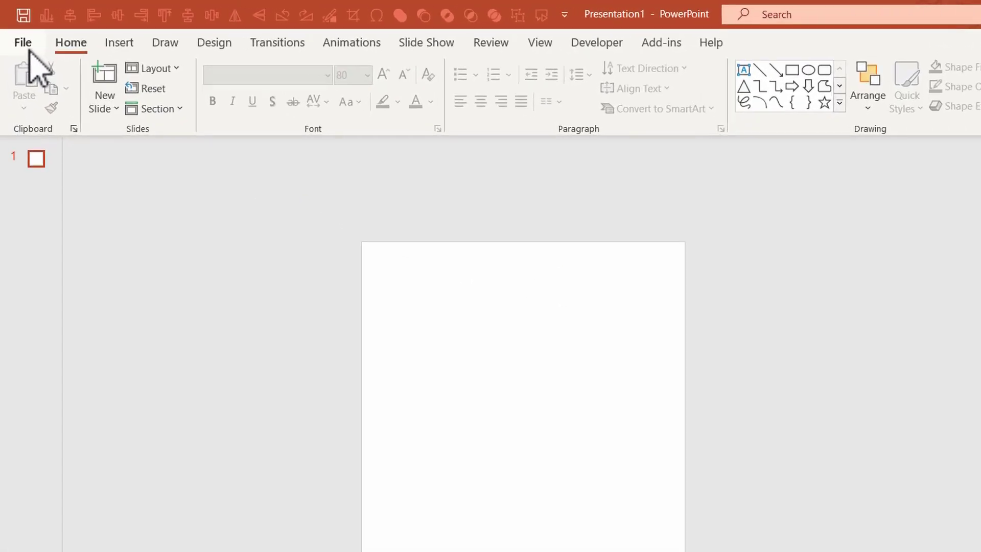
# Save the blank square presentation to This PC under the name 'Icon 2'
pyautogui.click(17, 32)
pyautogui.click(100, 365)
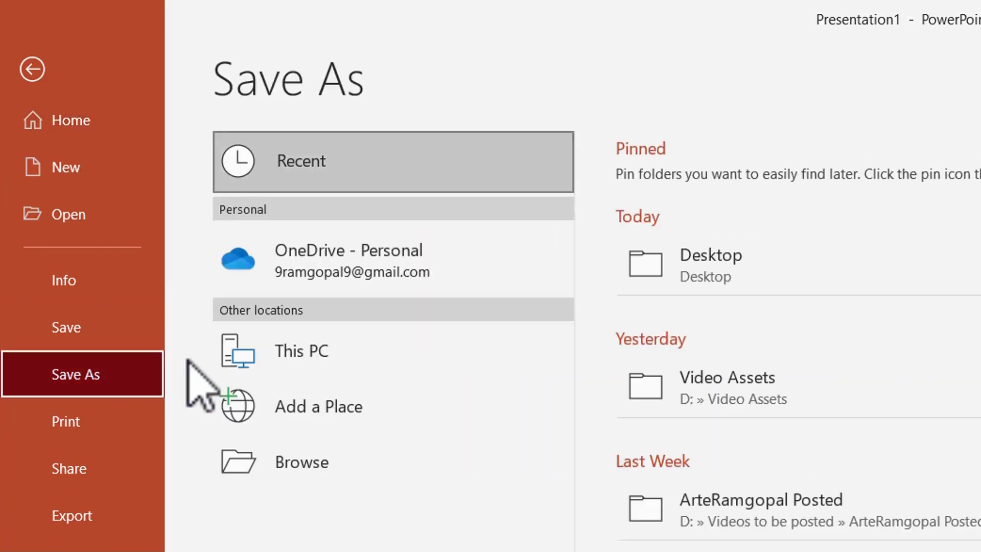
pyautogui.click(739, 258)
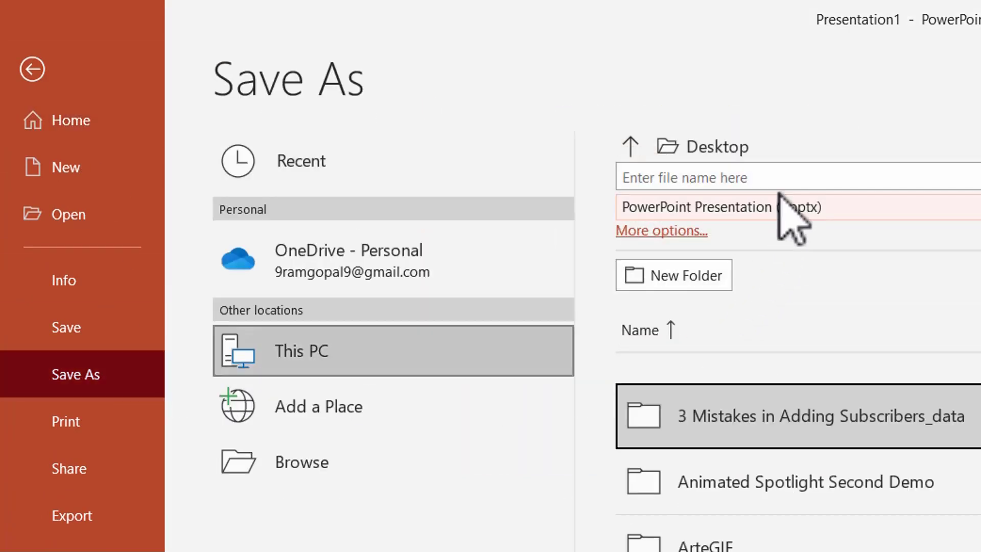
pyautogui.click(800, 176)
pyautogui.write('Ic')
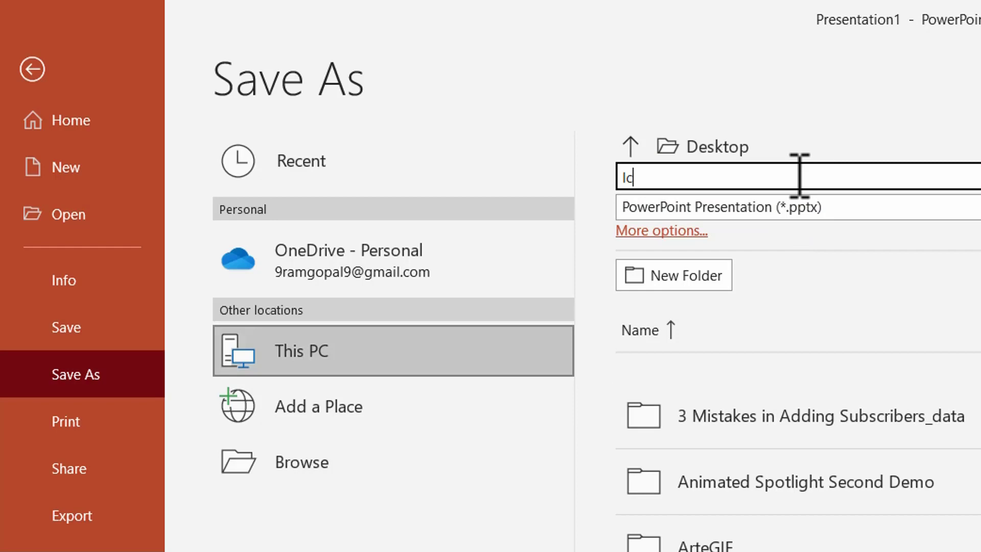
pyautogui.write('on 2')
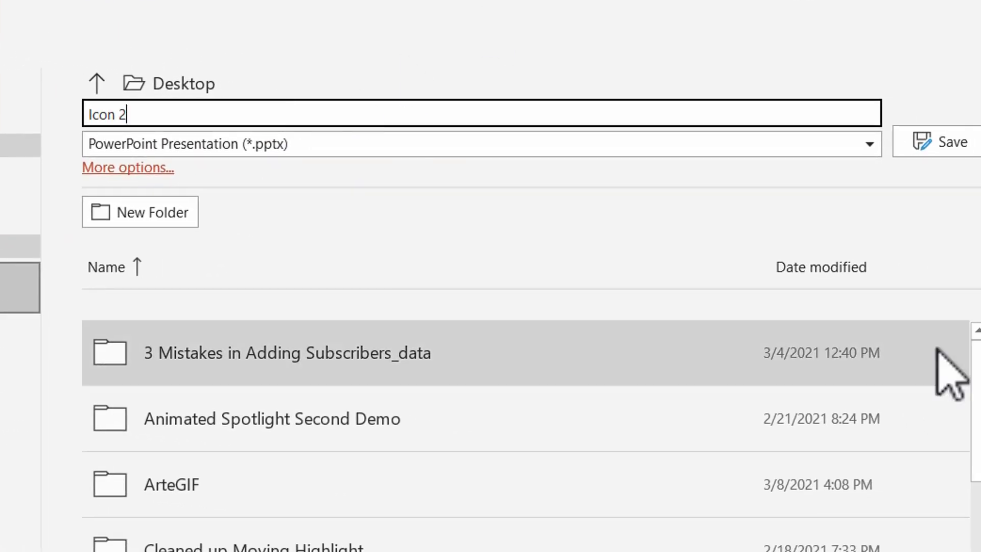
pyautogui.click(943, 142)
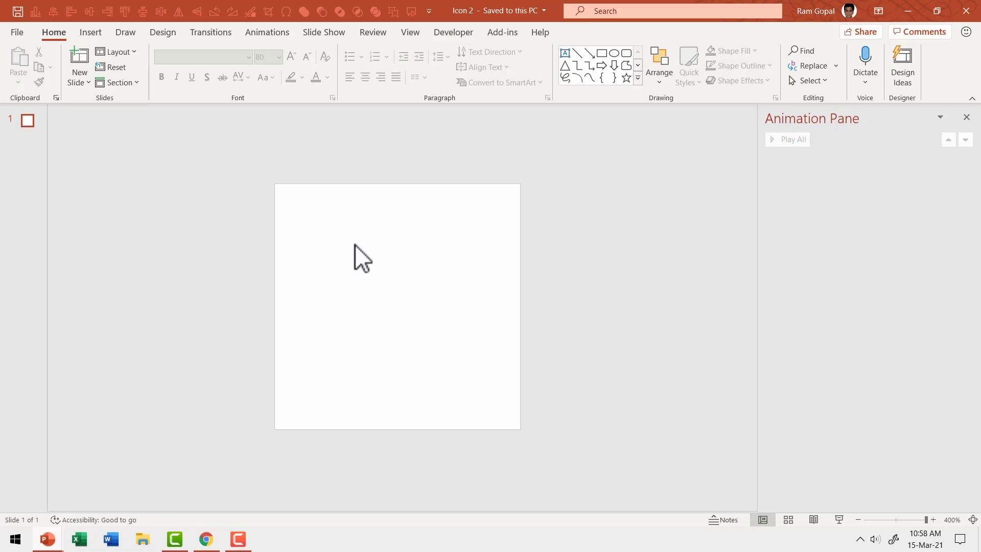
# Search the icon library for 'hand' and insert the plant-in-hand icon
pyautogui.click(99, 35)
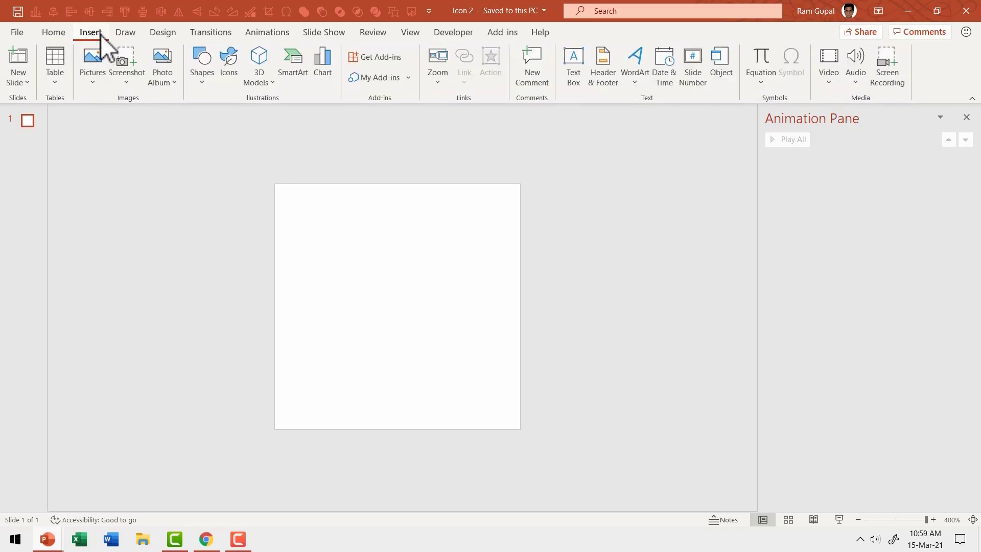
pyautogui.click(223, 75)
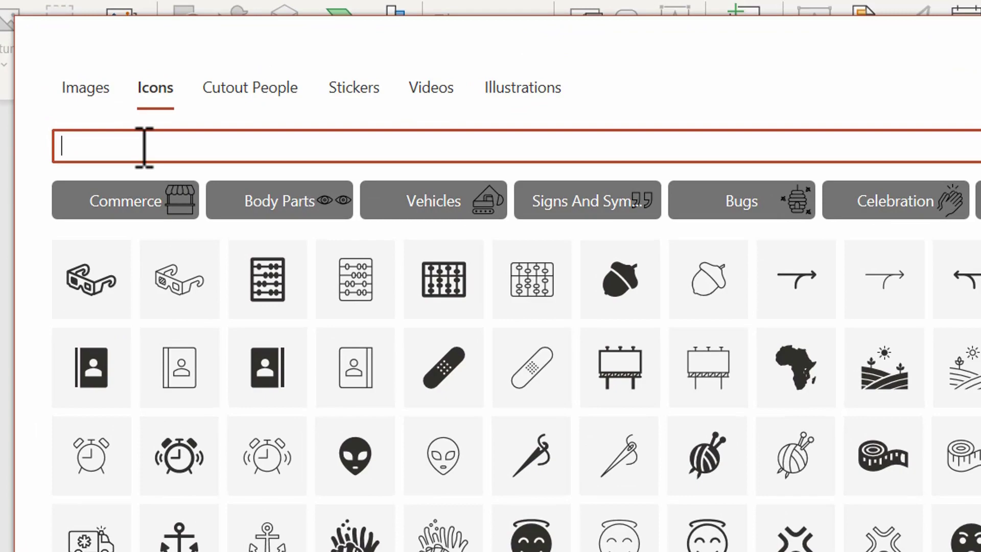
pyautogui.write('ha')
pyautogui.write('nd')
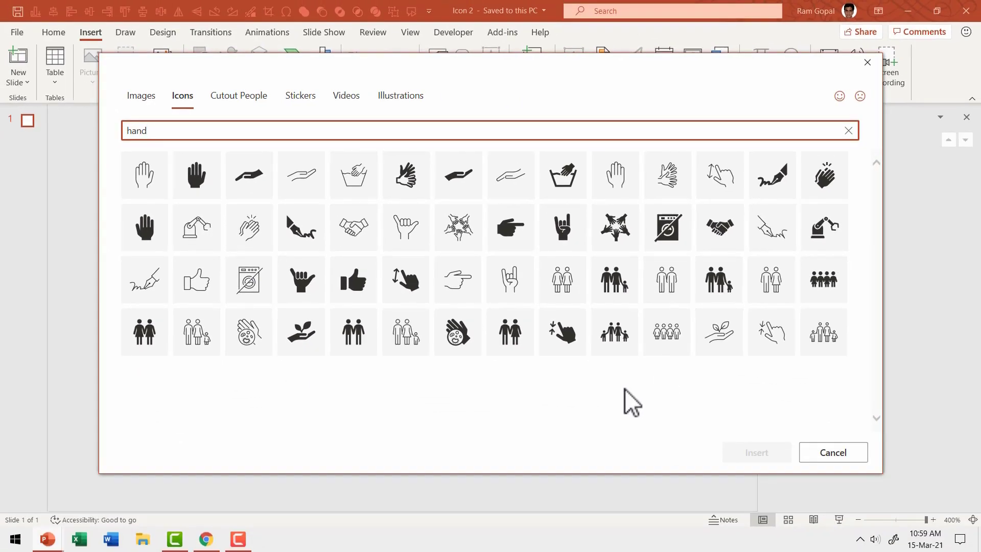
pyautogui.click(311, 343)
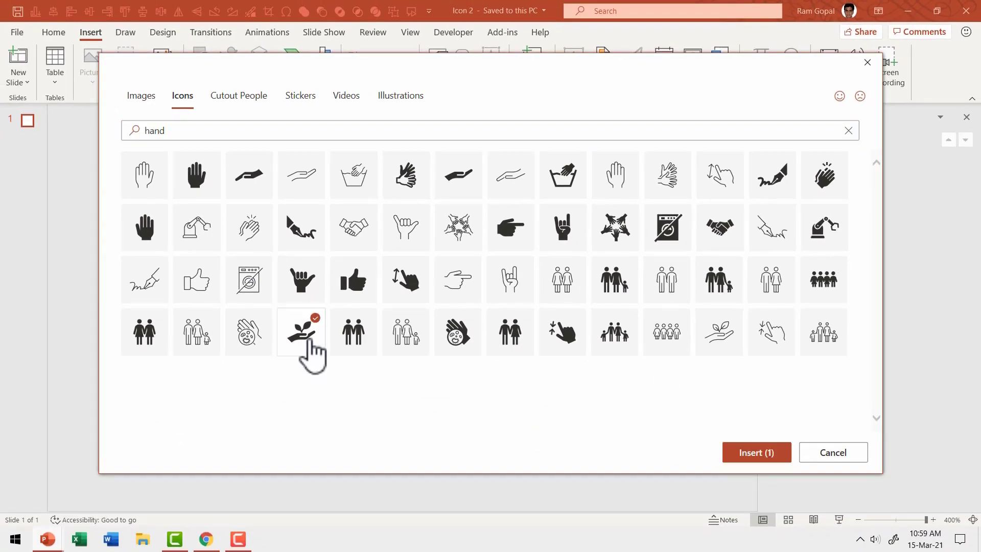
pyautogui.click(746, 452)
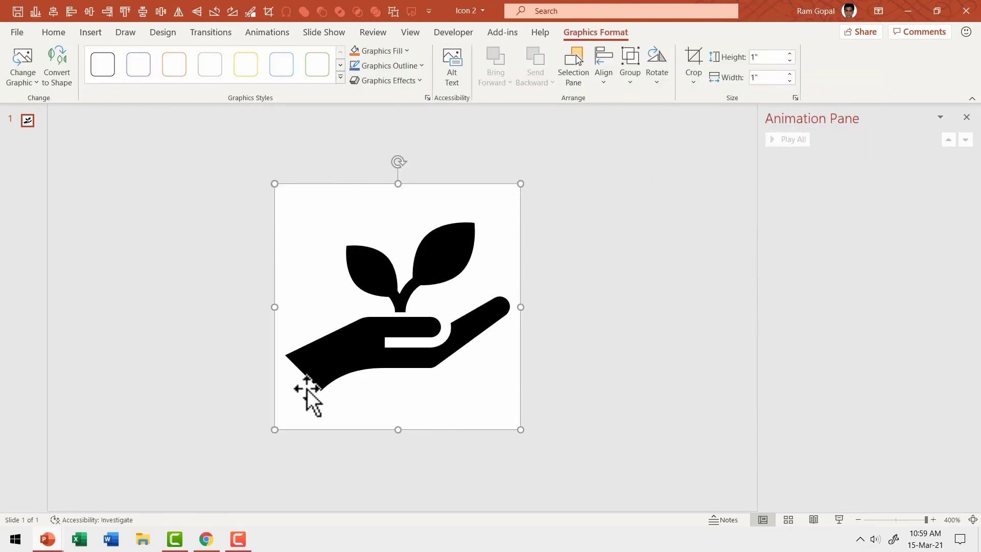
# Convert the plant icon to a shape and ungroup it into separate pieces
pyautogui.rightClick(463, 264)
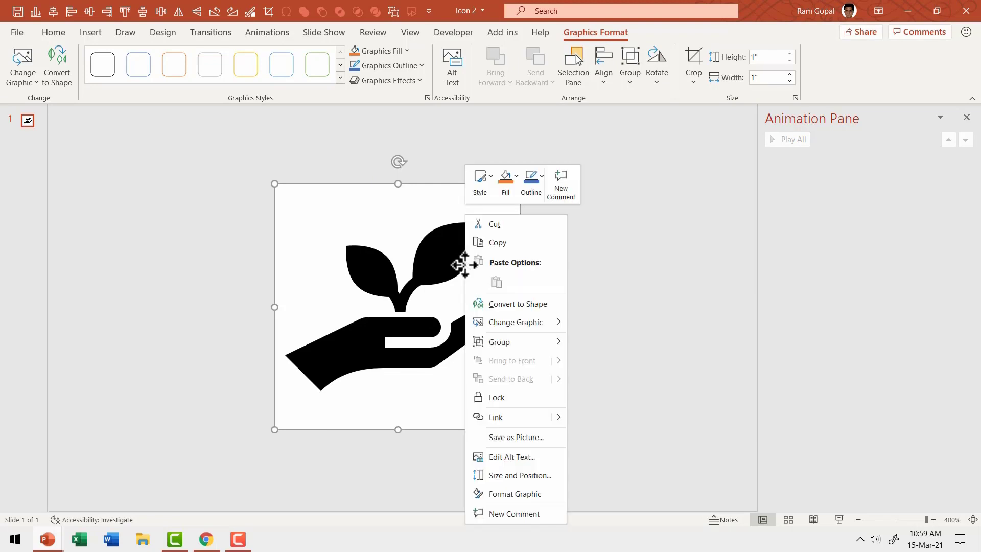
pyautogui.click(520, 304)
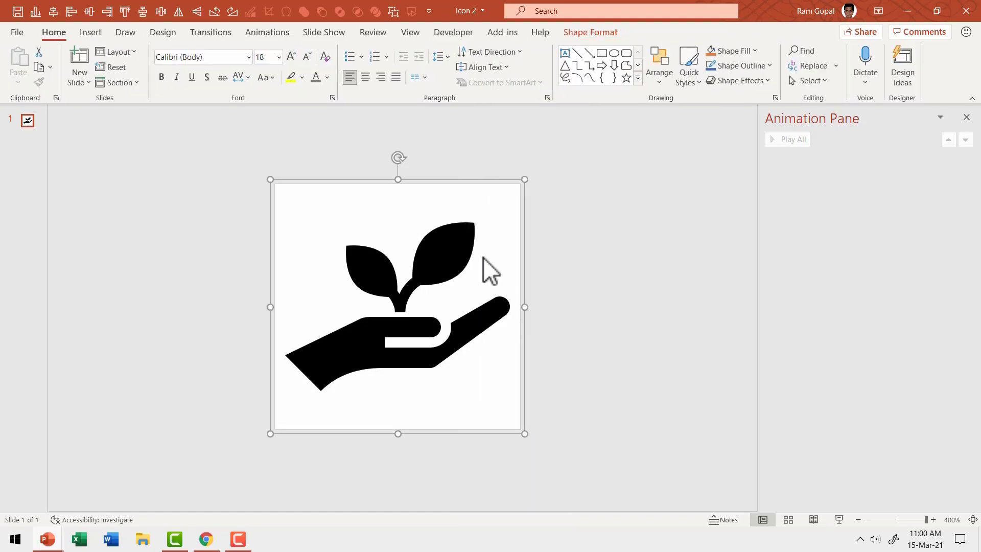
pyautogui.rightClick(469, 249)
pyautogui.moveTo(512, 338)
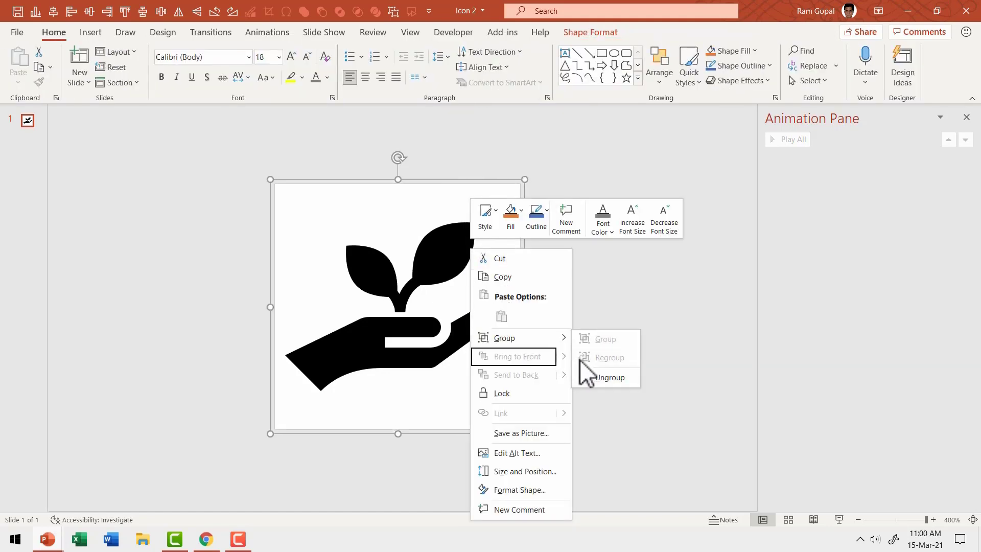
pyautogui.click(598, 377)
pyautogui.click(615, 363)
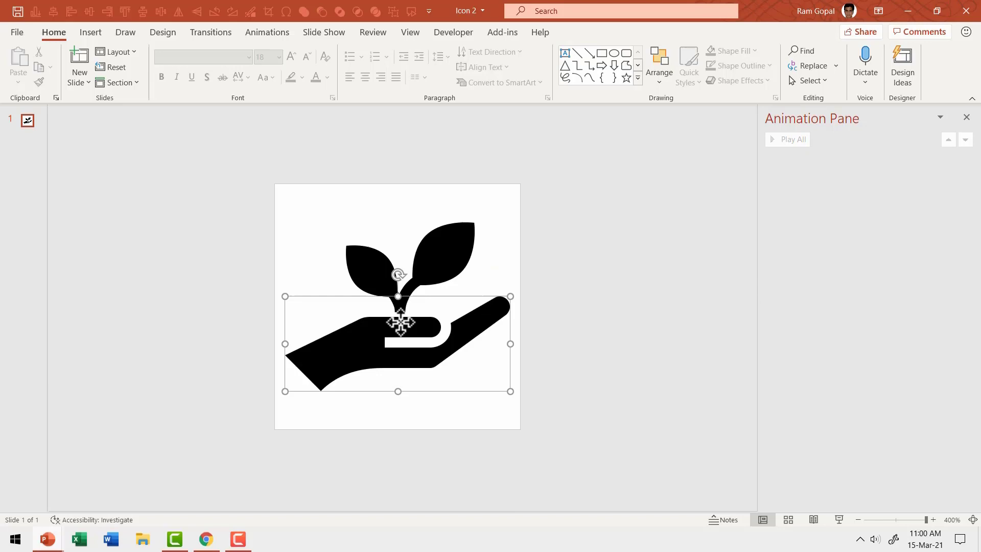
pyautogui.click(444, 237)
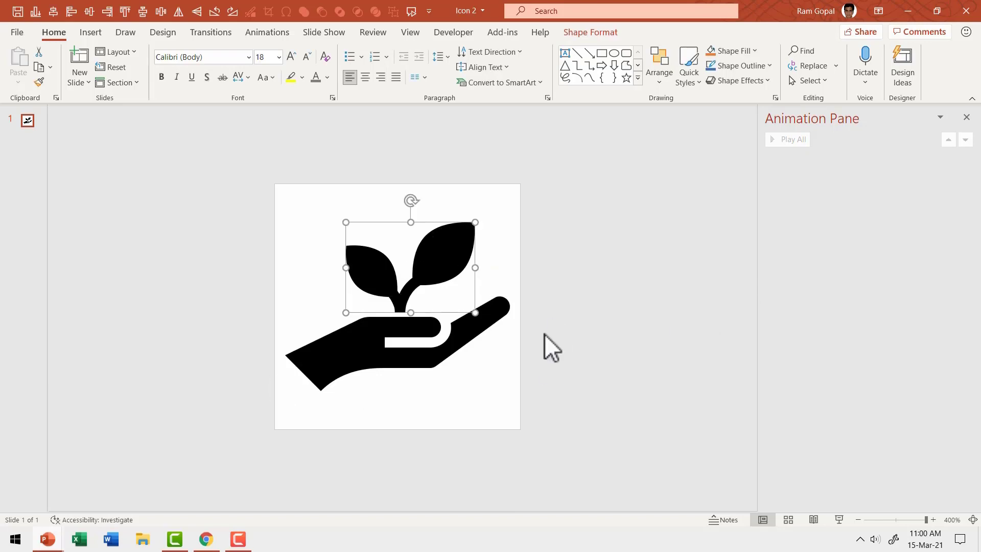
# Fill the hand gold and the leaves standard green
pyautogui.click(363, 343)
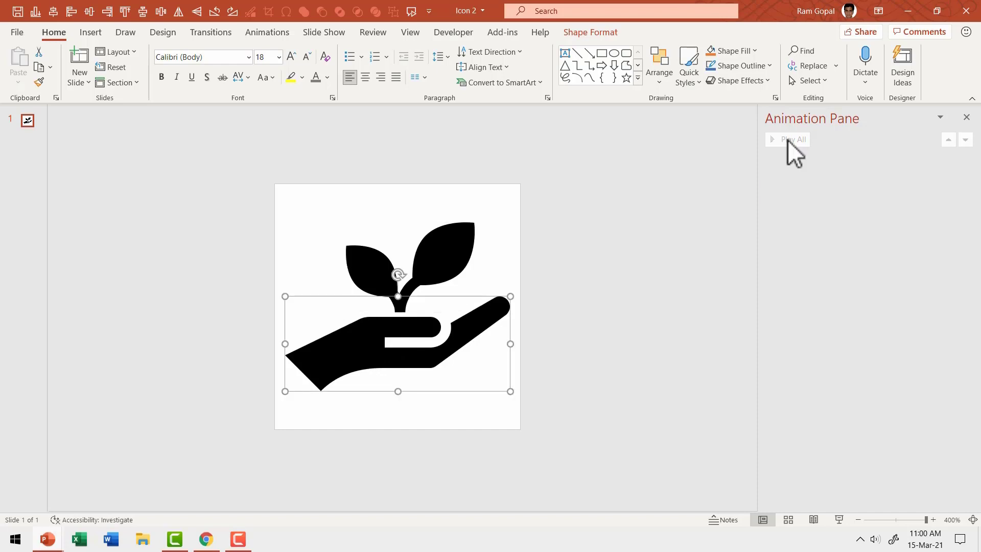
pyautogui.click(736, 51)
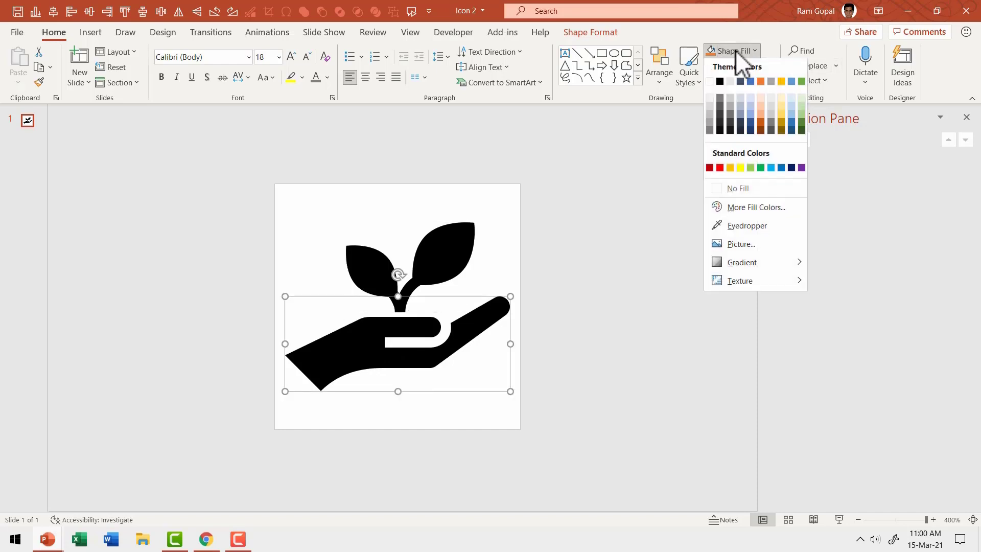
pyautogui.click(782, 123)
pyautogui.press('Tab')
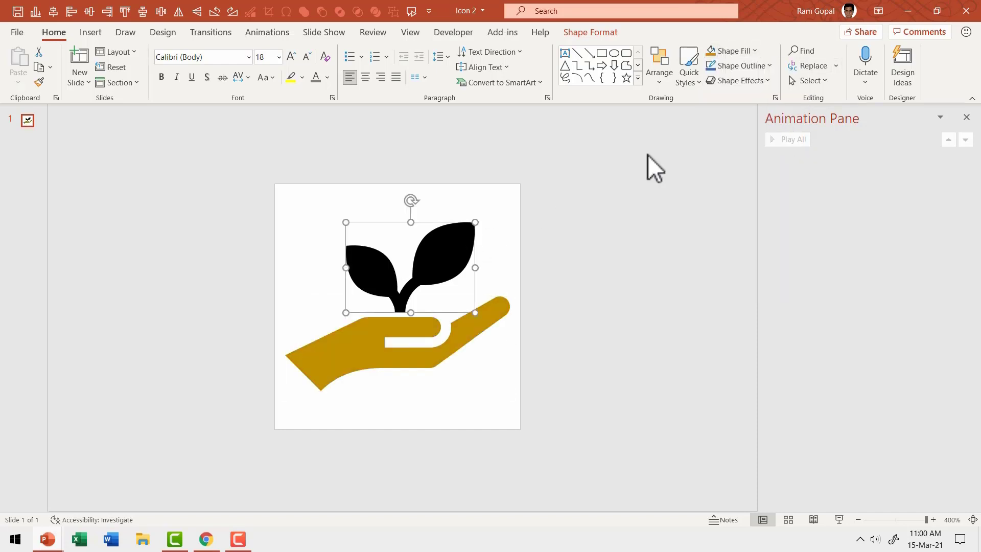
pyautogui.click(744, 49)
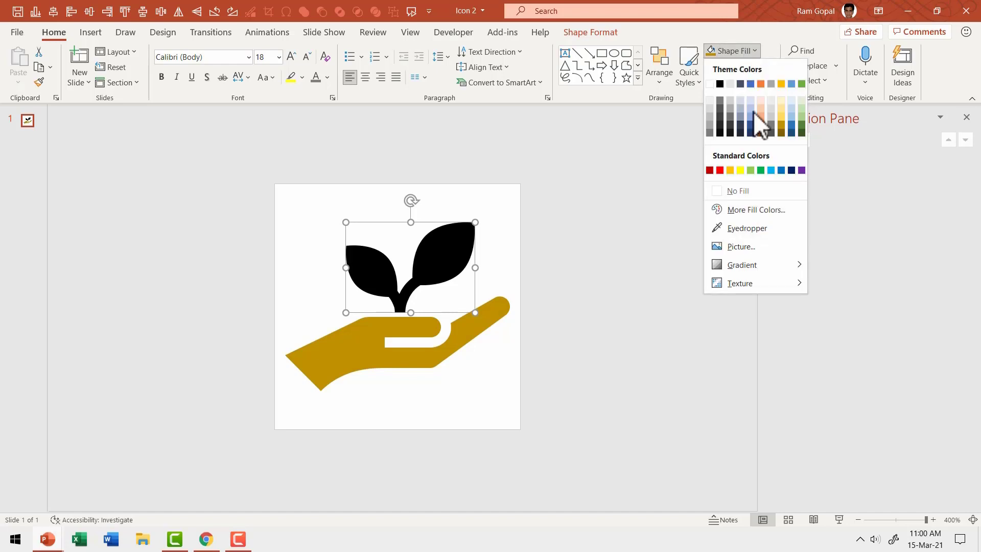
pyautogui.click(761, 170)
pyautogui.click(473, 372)
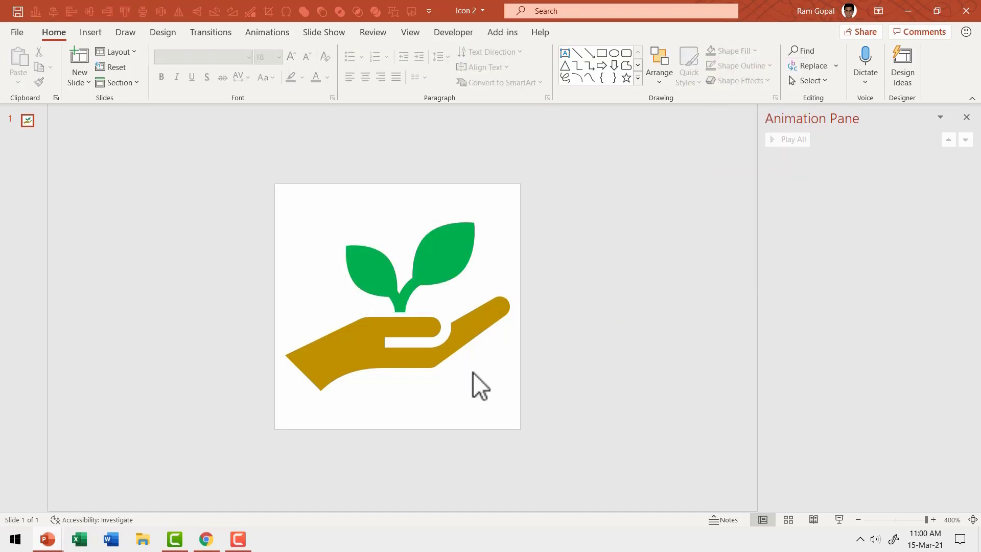
pyautogui.click(455, 339)
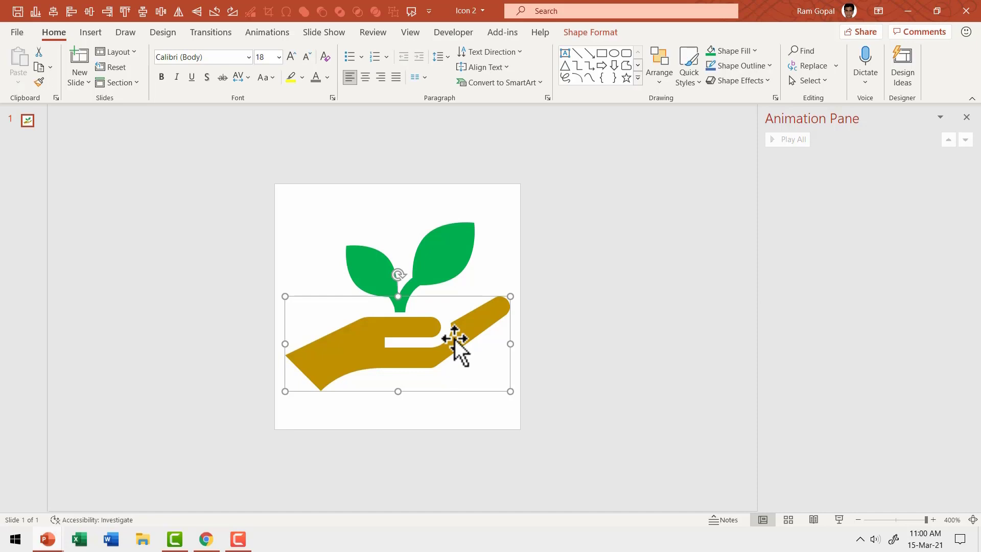
# Give the hand a Float In entrance, Float Down direction, 0.50 s duration
pyautogui.click(278, 32)
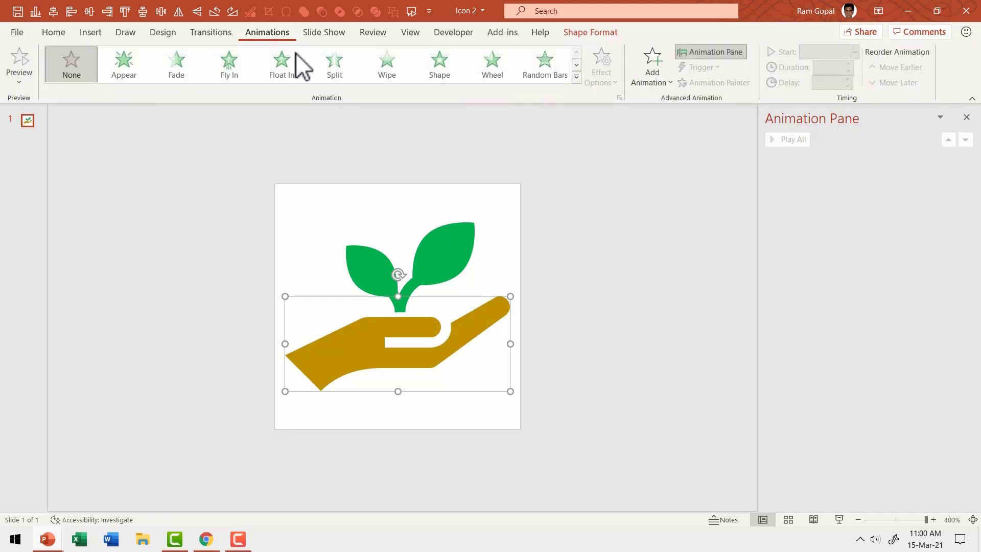
pyautogui.click(295, 75)
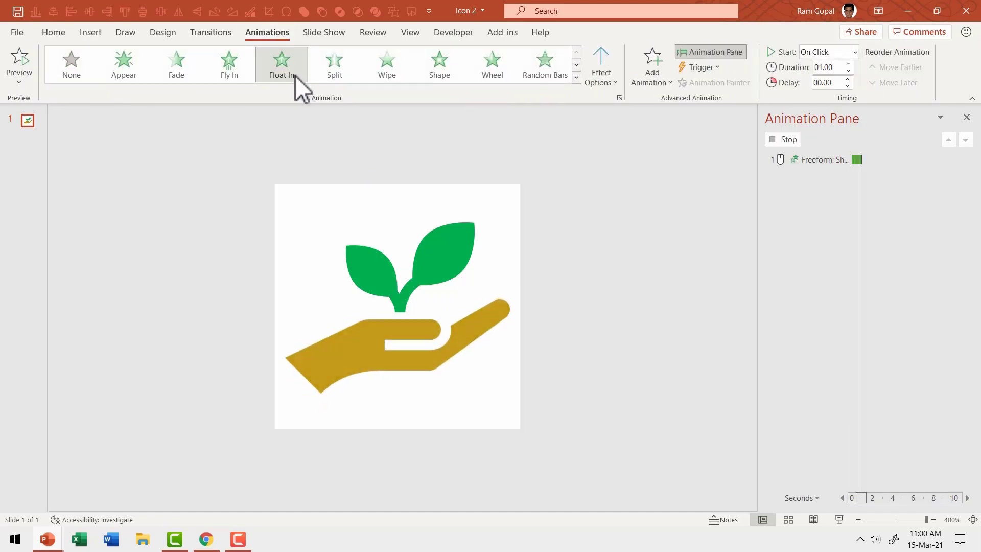
pyautogui.click(599, 51)
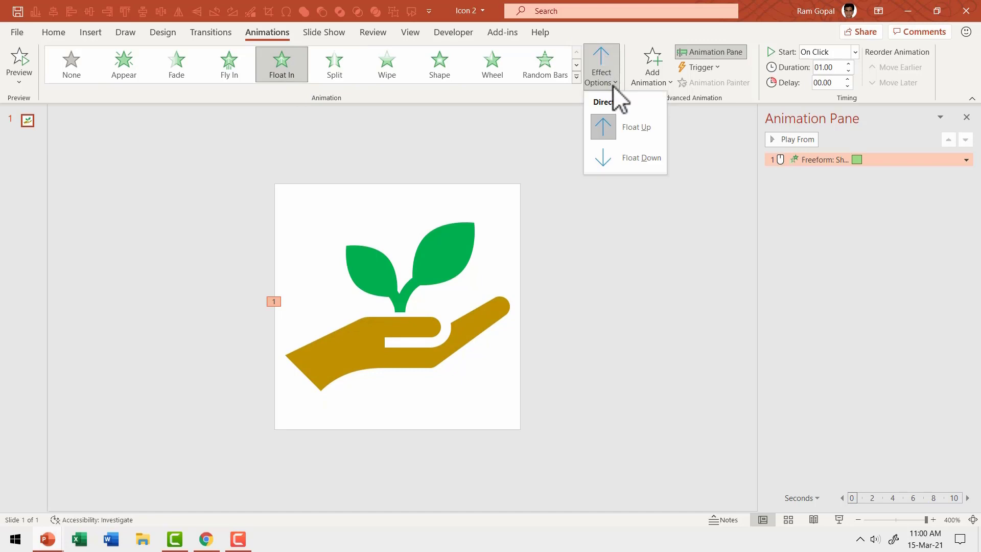
pyautogui.click(645, 158)
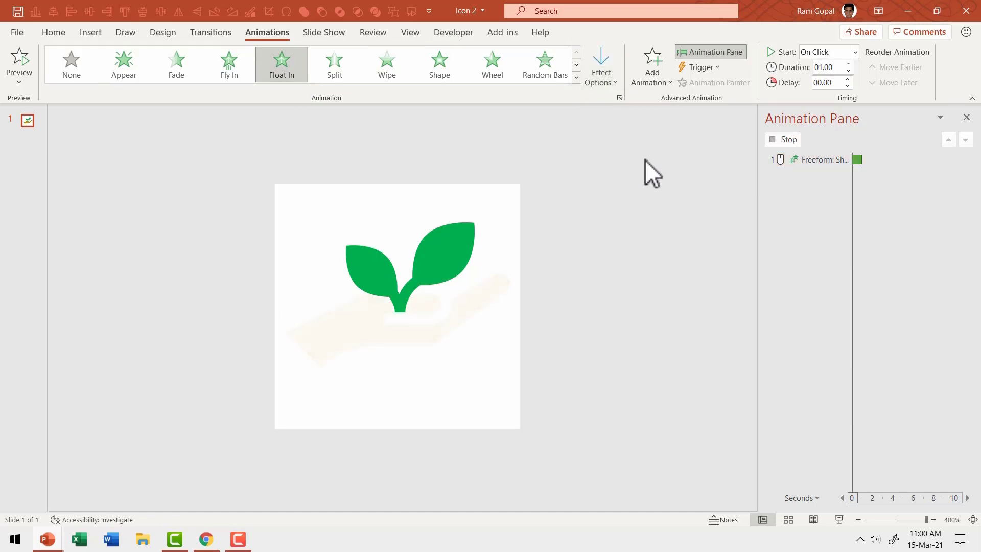
pyautogui.click(848, 70)
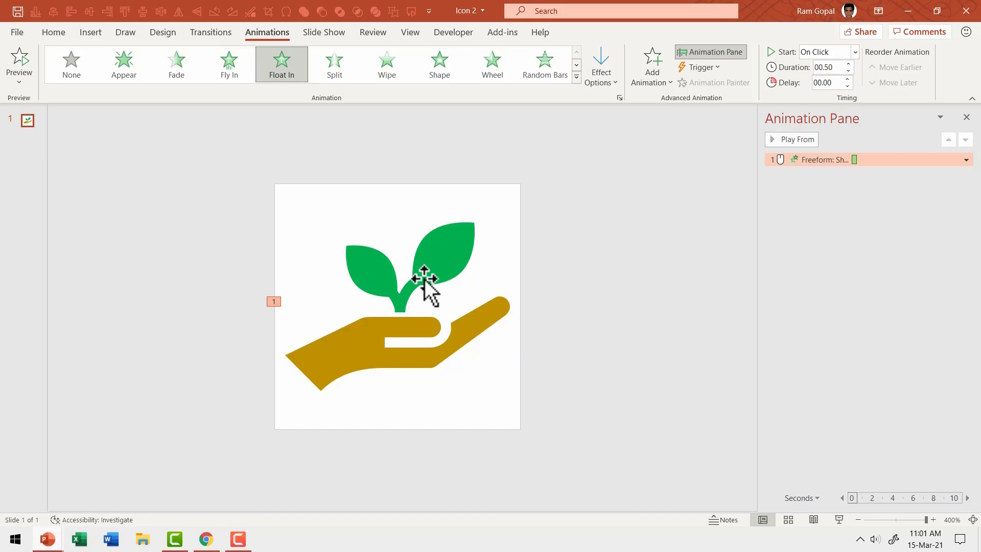
# Give the leaves a Wipe entrance set to start After Previous
pyautogui.click(451, 267)
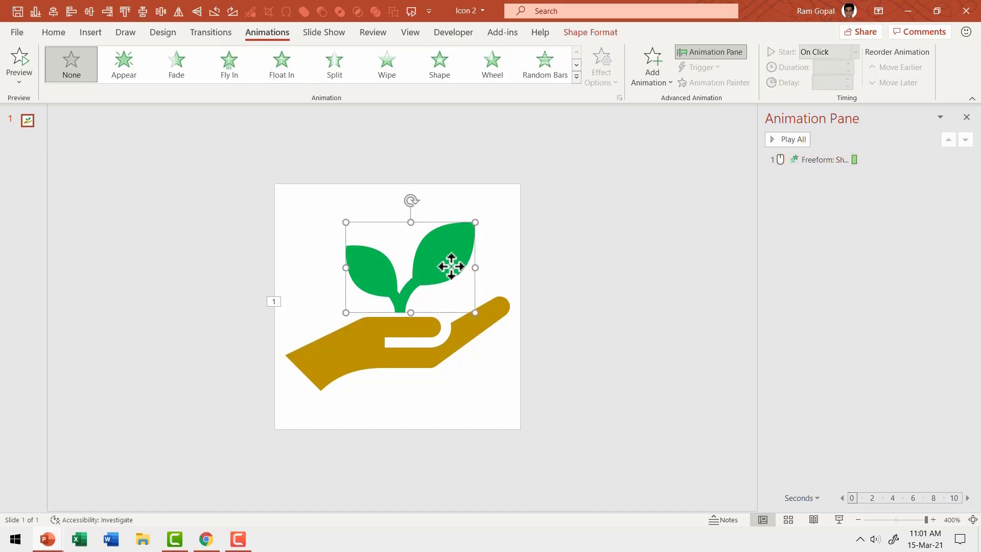
pyautogui.click(385, 74)
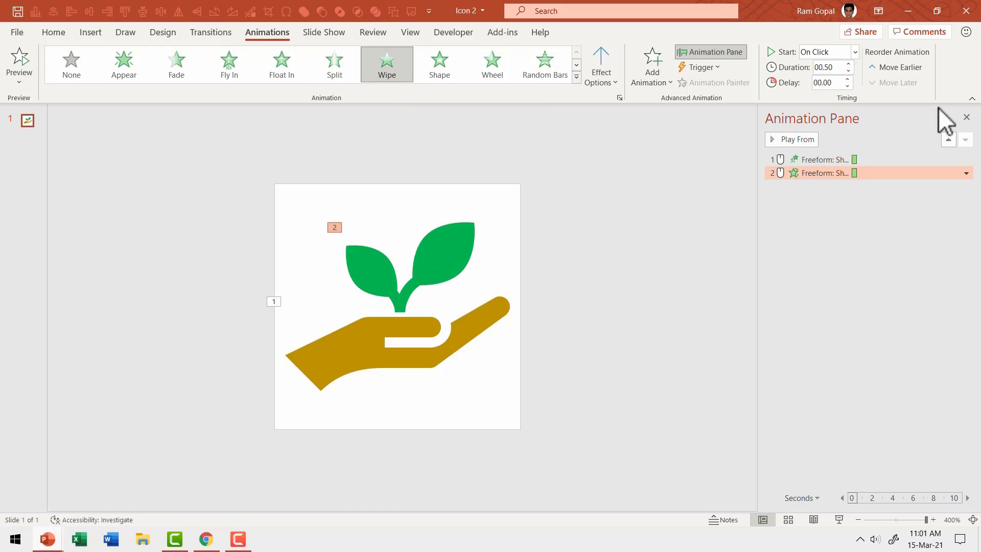
pyautogui.click(813, 50)
pyautogui.click(820, 97)
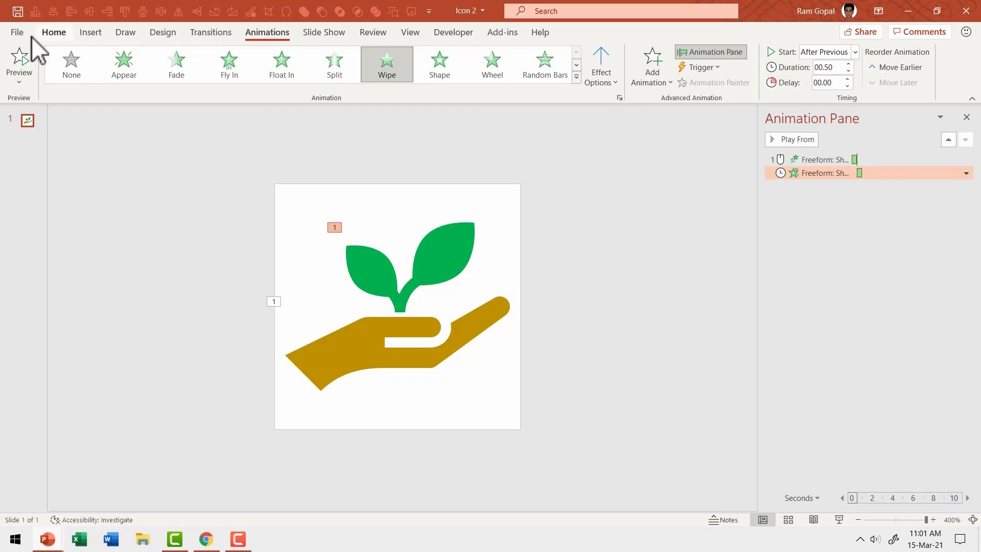
# Export the slide as a transparent-background animated GIF named 'Icon 2'
pyautogui.click(18, 32)
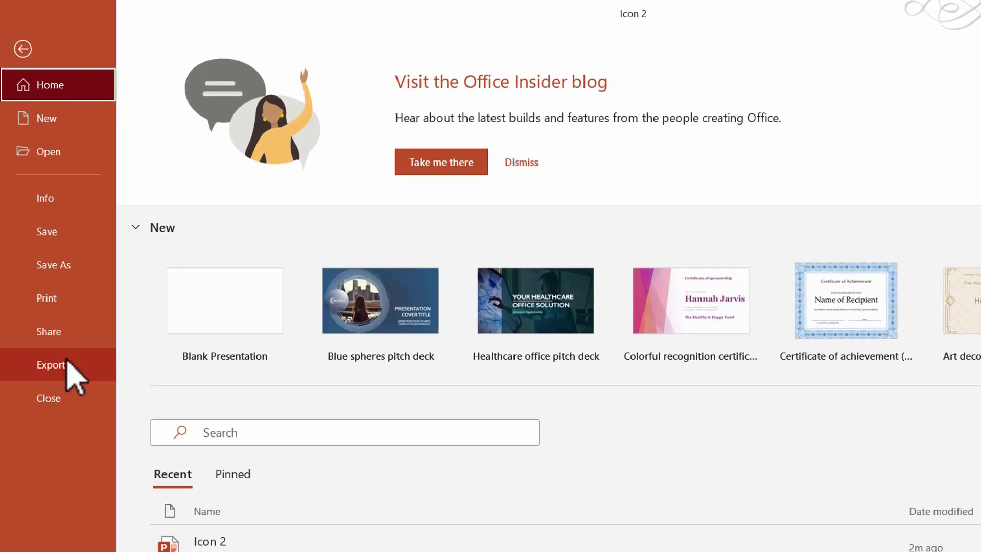
pyautogui.click(41, 282)
pyautogui.click(261, 253)
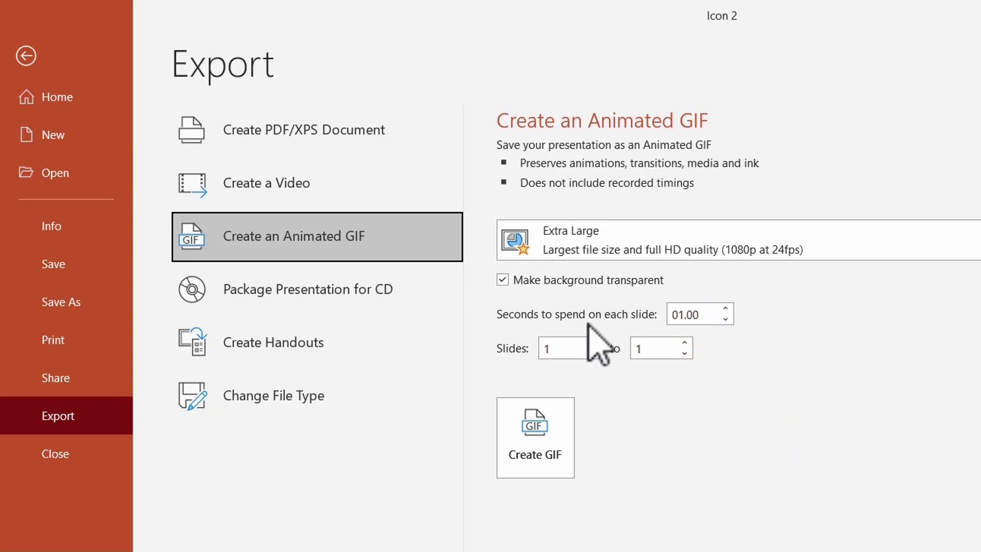
pyautogui.click(542, 443)
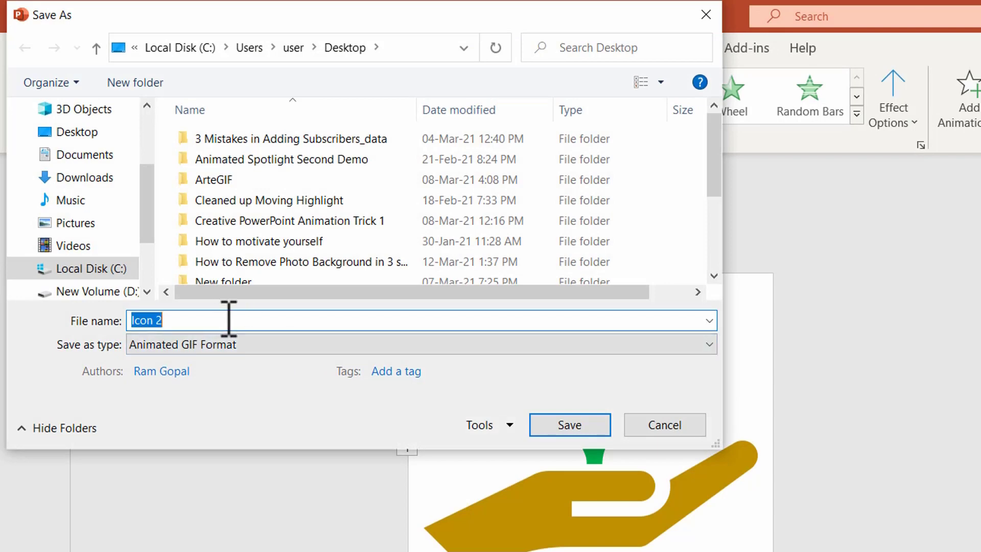
pyautogui.press('Return')
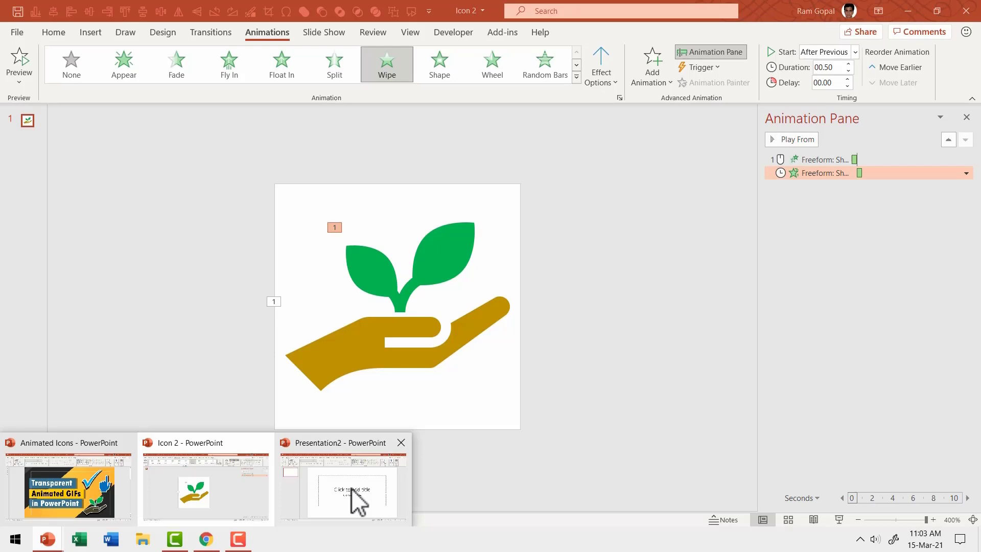
# Set a Presentation2 slide to Blank layout and insert the Icon 2 GIF from this device
pyautogui.click(351, 489)
pyautogui.rightClick(266, 206)
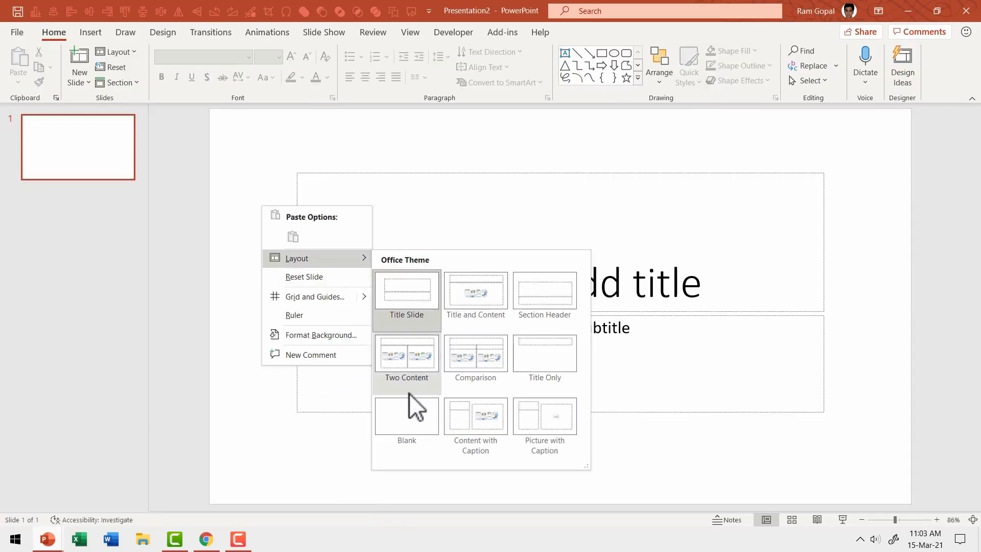
pyautogui.click(410, 406)
pyautogui.click(94, 37)
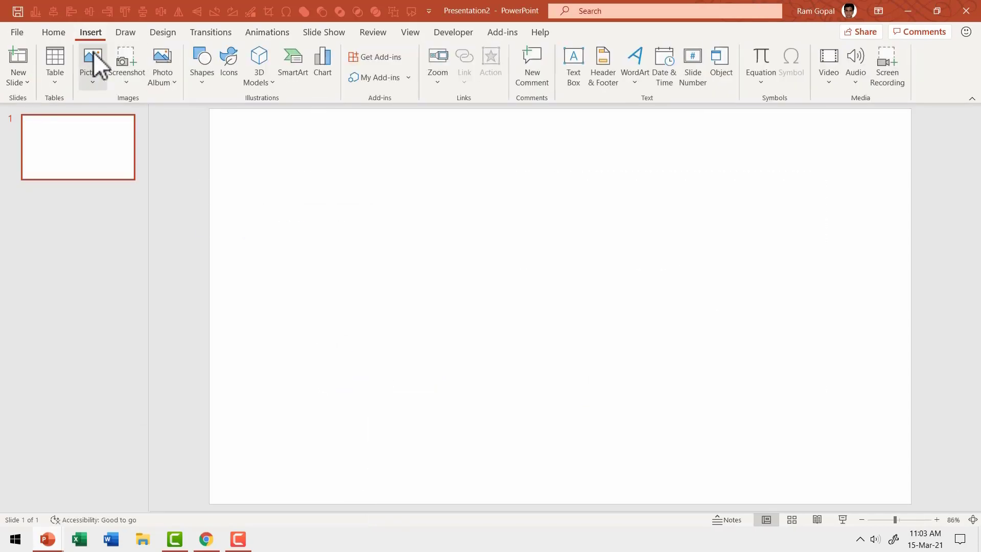
pyautogui.click(97, 79)
pyautogui.click(140, 122)
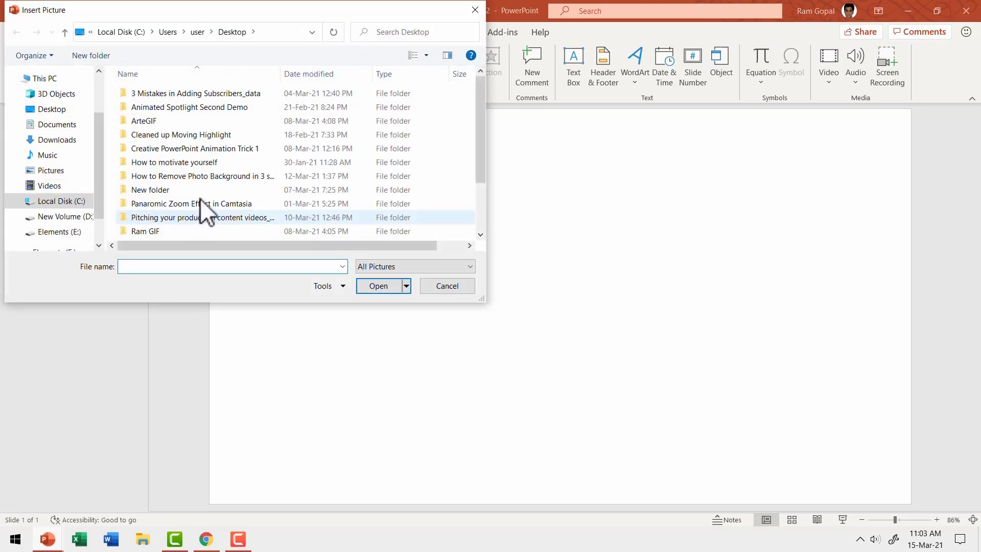
pyautogui.scroll(-2, 205, 197)
pyautogui.click(145, 206)
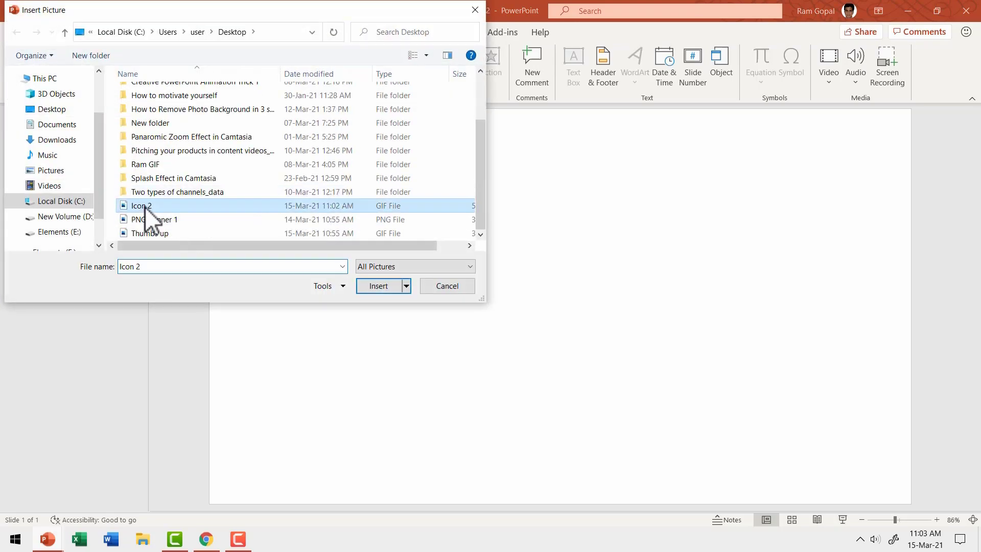
pyautogui.click(362, 285)
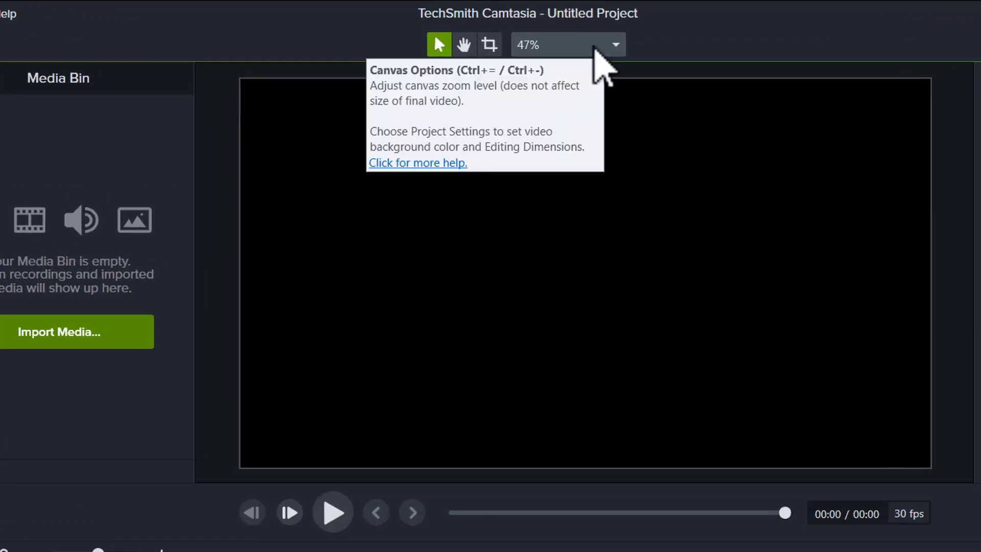
# Set the Camtasia canvas colour to the yellow-green swatch in Project Settings
pyautogui.click(534, 31)
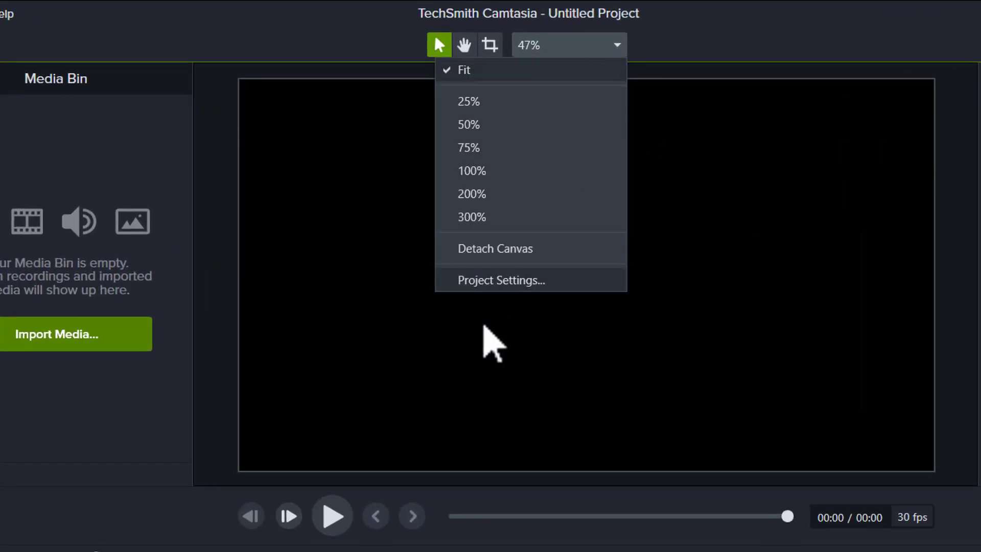
pyautogui.click(532, 281)
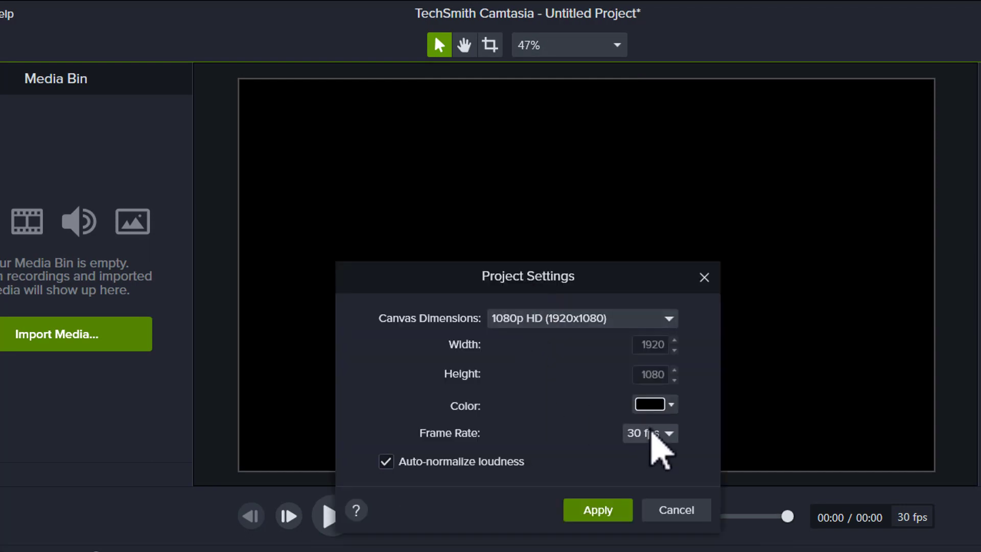
pyautogui.click(668, 407)
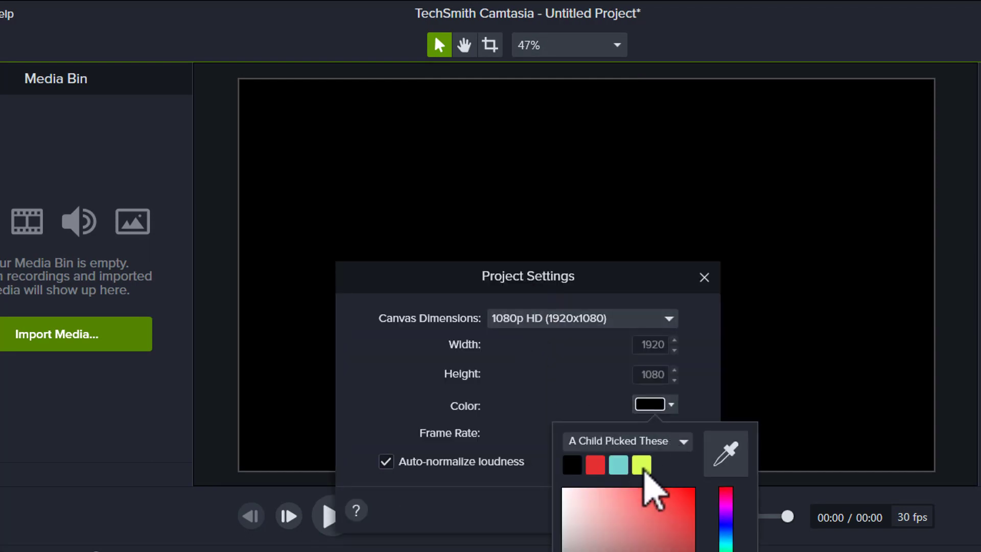
pyautogui.click(643, 466)
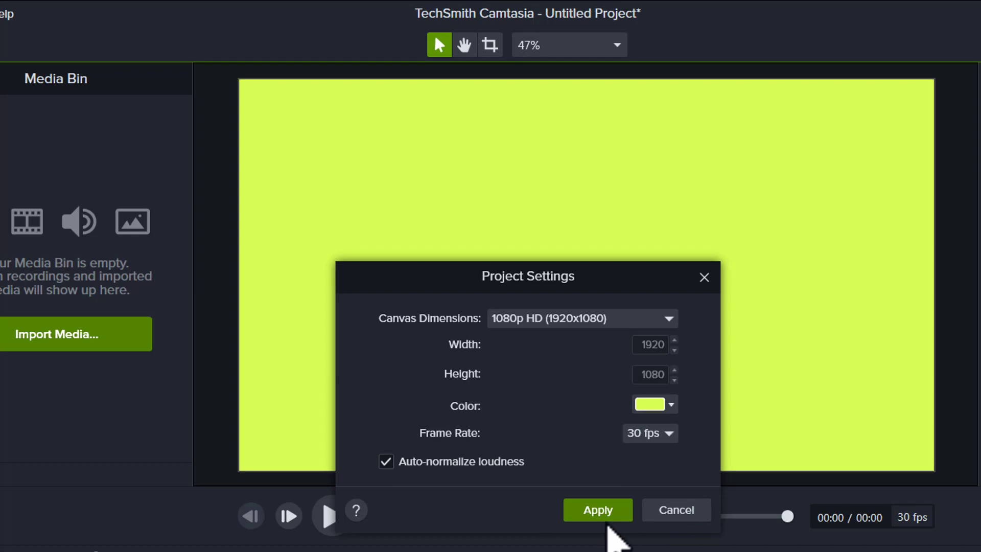
pyautogui.click(606, 511)
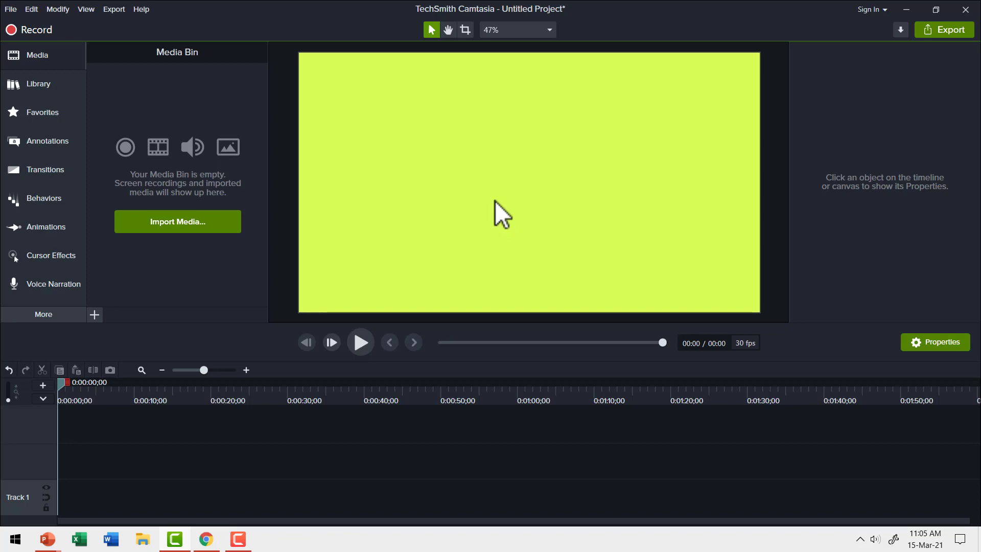
# Import the Thumbs up and Icon 2 GIFs from the Desktop folder as media
pyautogui.click(189, 222)
pyautogui.click(120, 153)
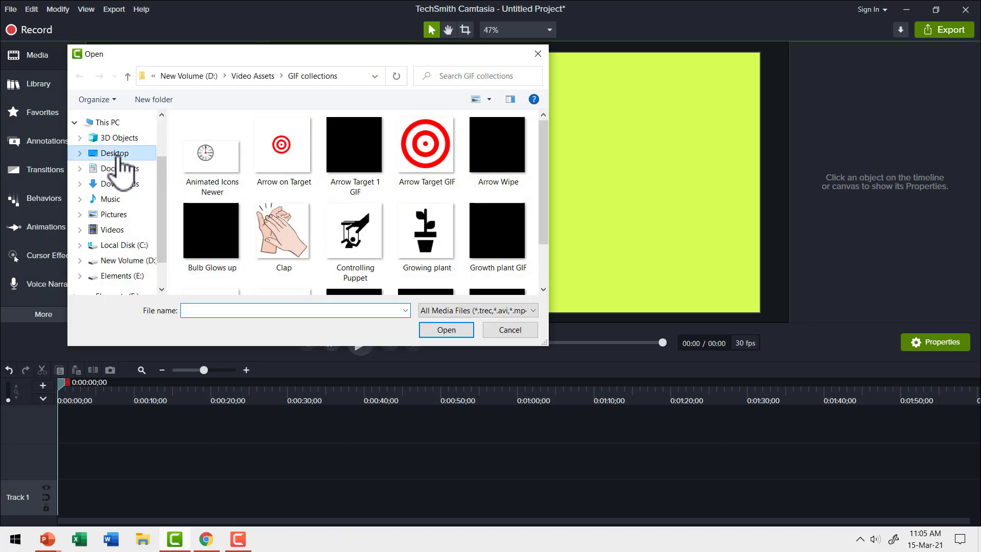
pyautogui.scroll(-1, 317, 184)
pyautogui.scroll(-4, 352, 208)
pyautogui.scroll(3, 354, 212)
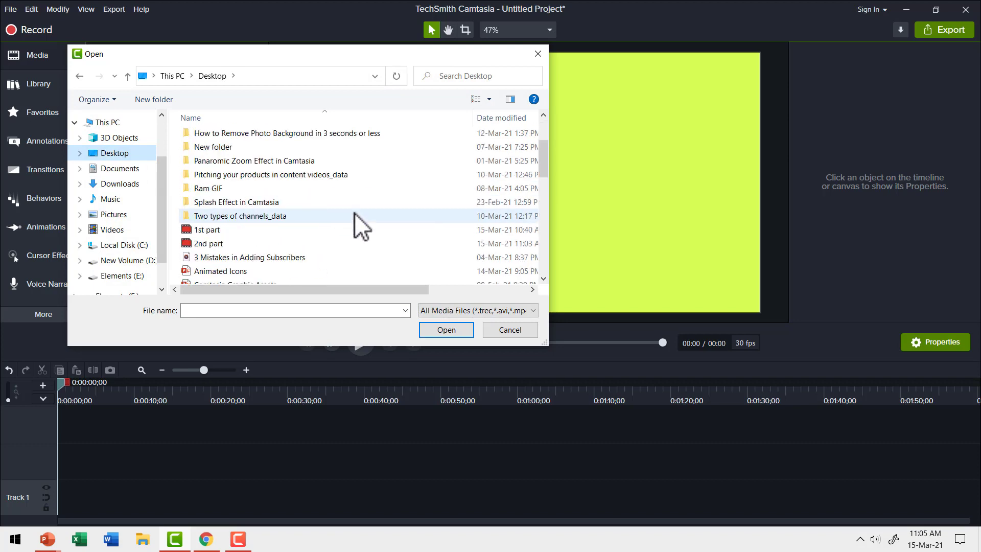
pyautogui.scroll(-9, 354, 213)
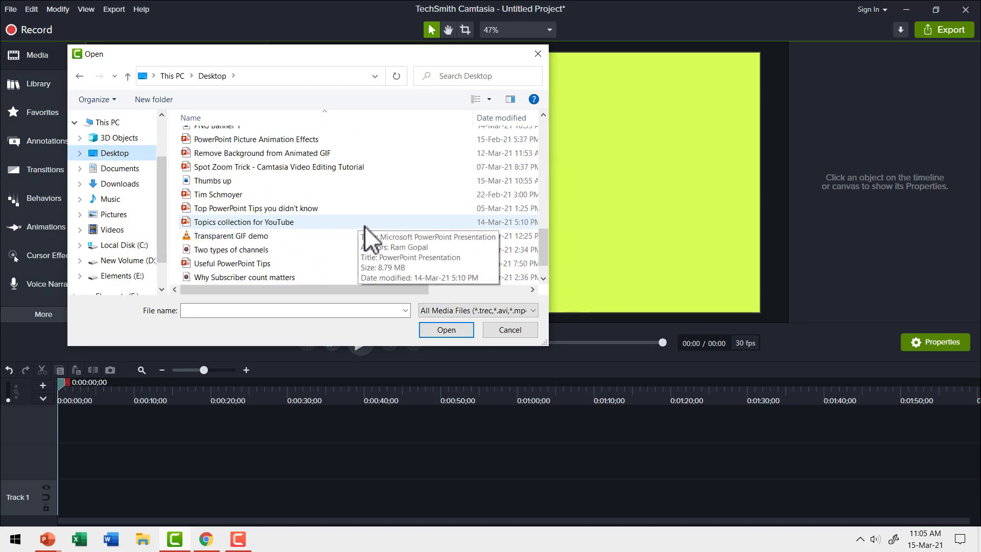
pyautogui.click(219, 182)
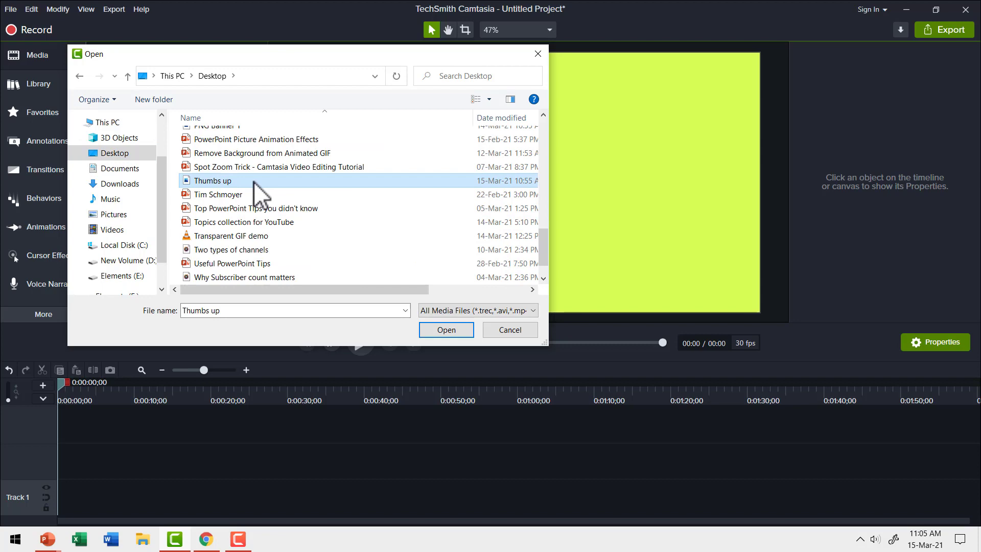
pyautogui.scroll(1, 254, 180)
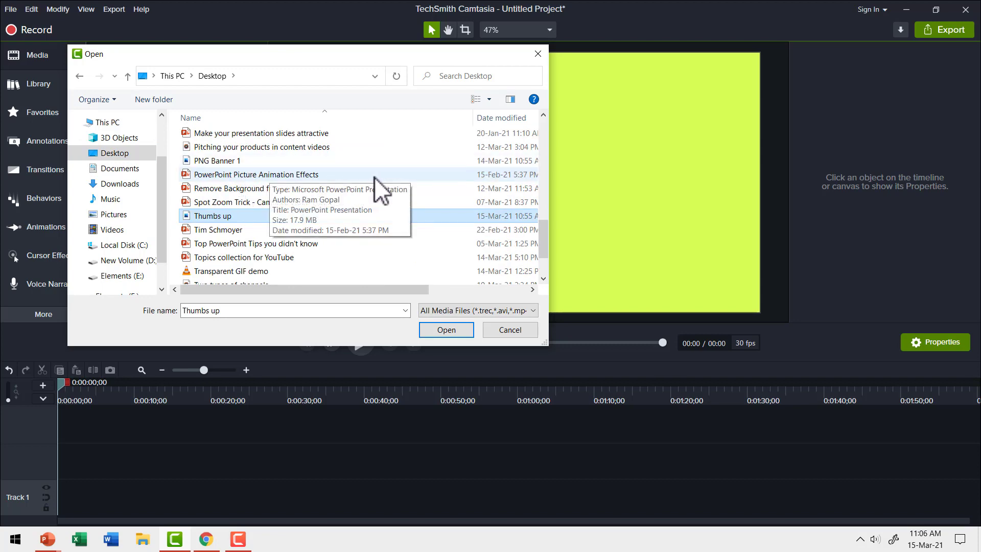
pyautogui.scroll(2, 374, 176)
pyautogui.keyDown('ctrl'); pyautogui.click(222, 174); pyautogui.keyUp('ctrl')
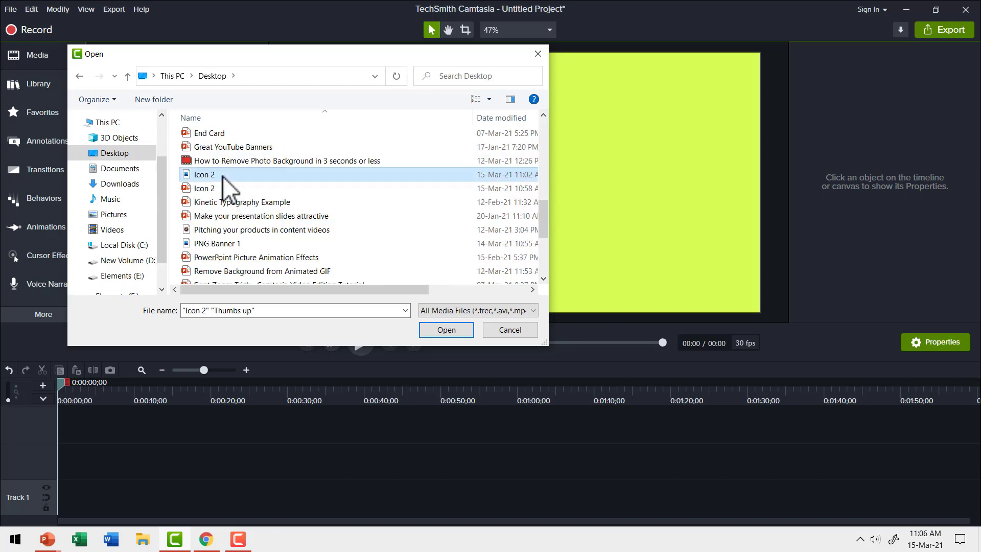
pyautogui.click(459, 332)
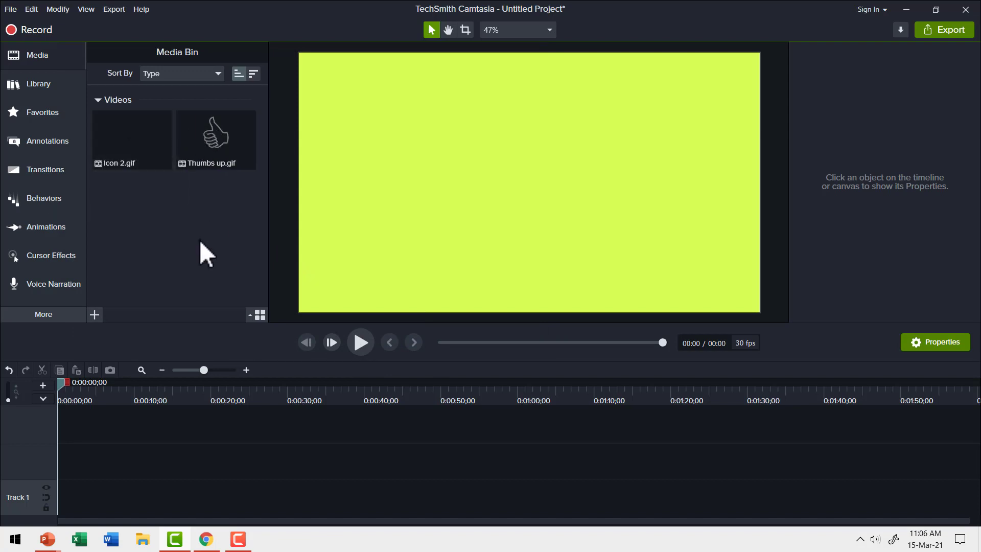
# Place Thumbs up.gif on the timeline, widen the timeline scale, and preview it
pyautogui.moveTo(219, 131)
pyautogui.mouseDown()
pyautogui.moveTo(142, 468)
pyautogui.moveTo(54, 476)
pyautogui.mouseUp()
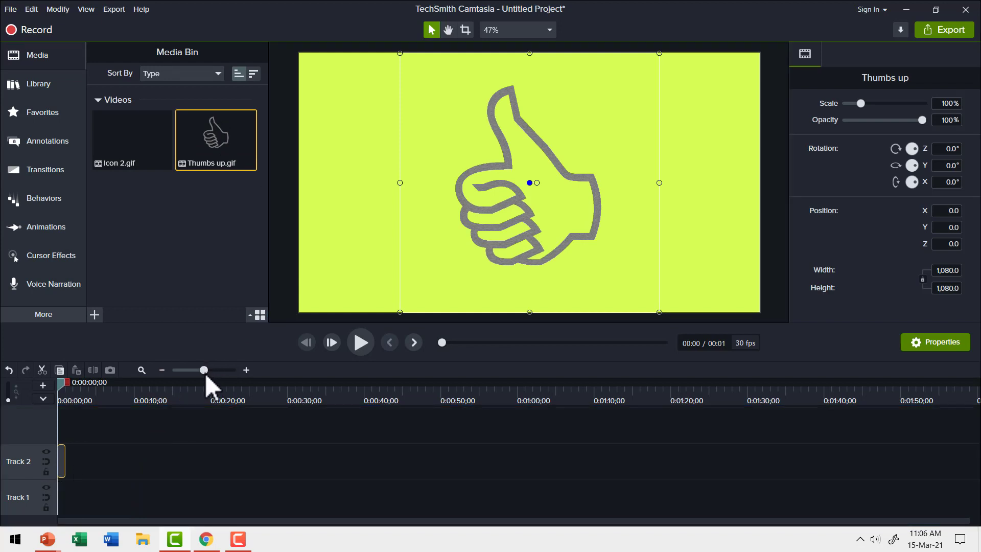
pyautogui.moveTo(206, 373); pyautogui.dragTo(222, 375)
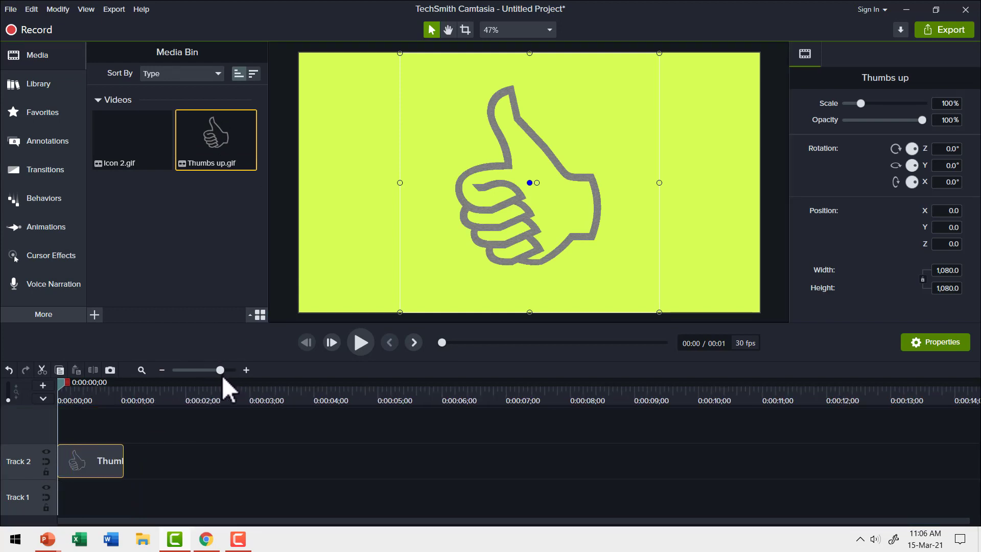
pyautogui.click(360, 346)
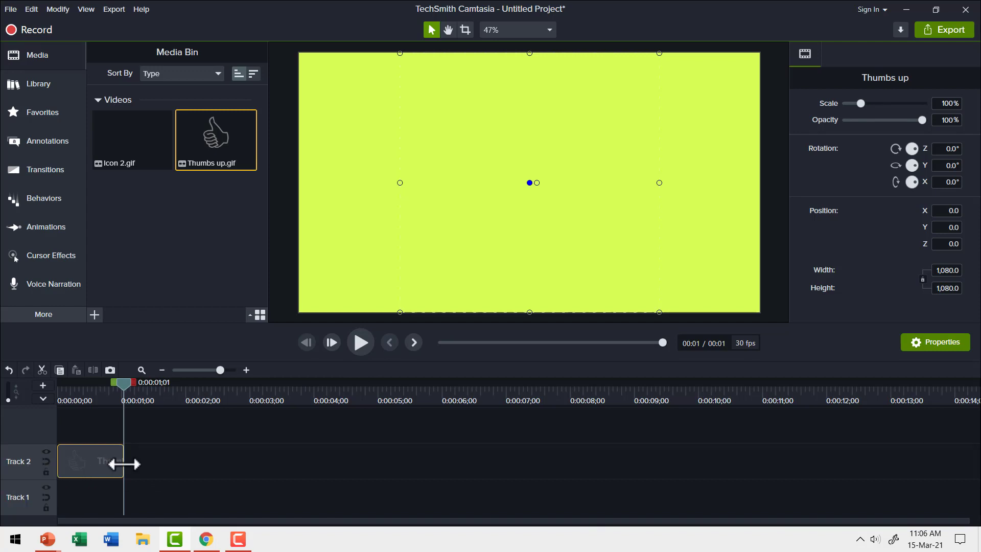
# Paste two more Thumbs up copies back to back and play all three
pyautogui.moveTo(90, 461)
pyautogui.rightClick(96, 455)
pyautogui.hotkey('ctrl', 'v')
pyautogui.moveTo(127, 498); pyautogui.dragTo(133, 465)
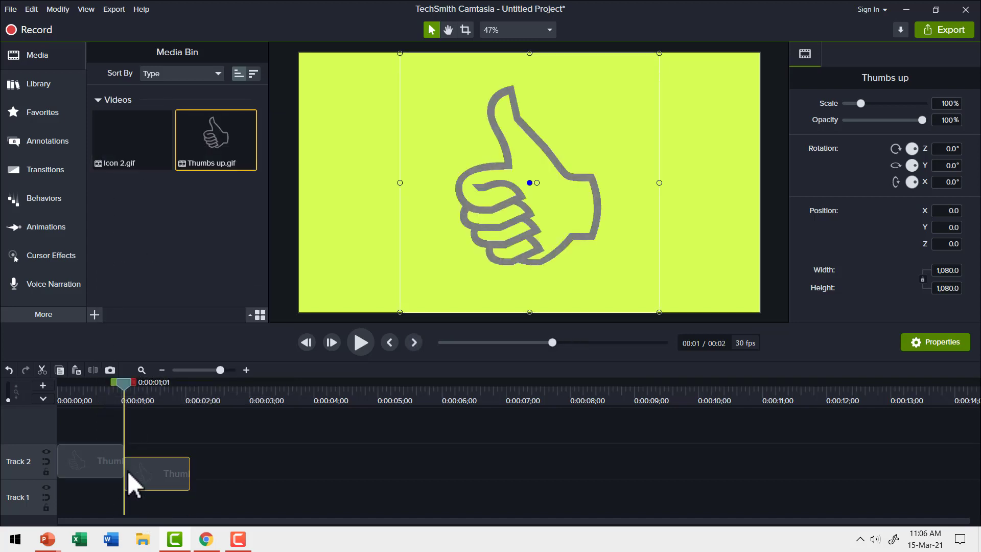
pyautogui.hotkey('ctrl', 'v')
pyautogui.click(360, 342)
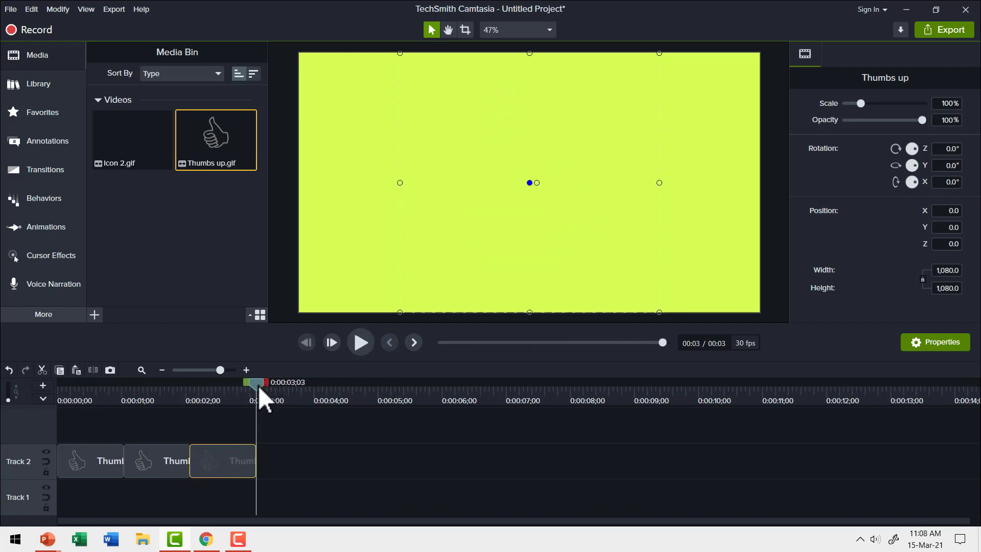
# Apply the Colorize visual effect to the thumbs-up clip with the red preset colour
pyautogui.moveTo(258, 385); pyautogui.dragTo(211, 391)
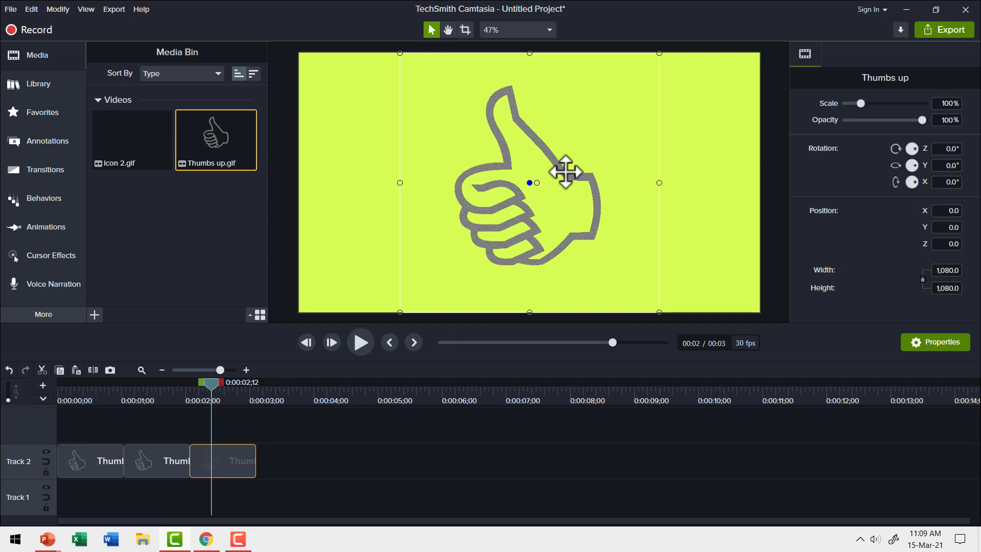
pyautogui.click(57, 319)
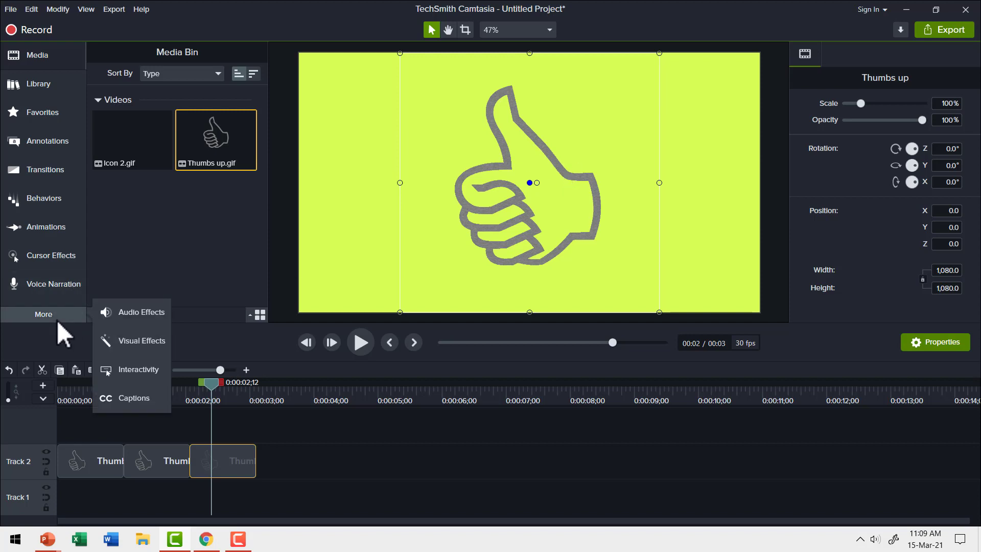
pyautogui.click(137, 345)
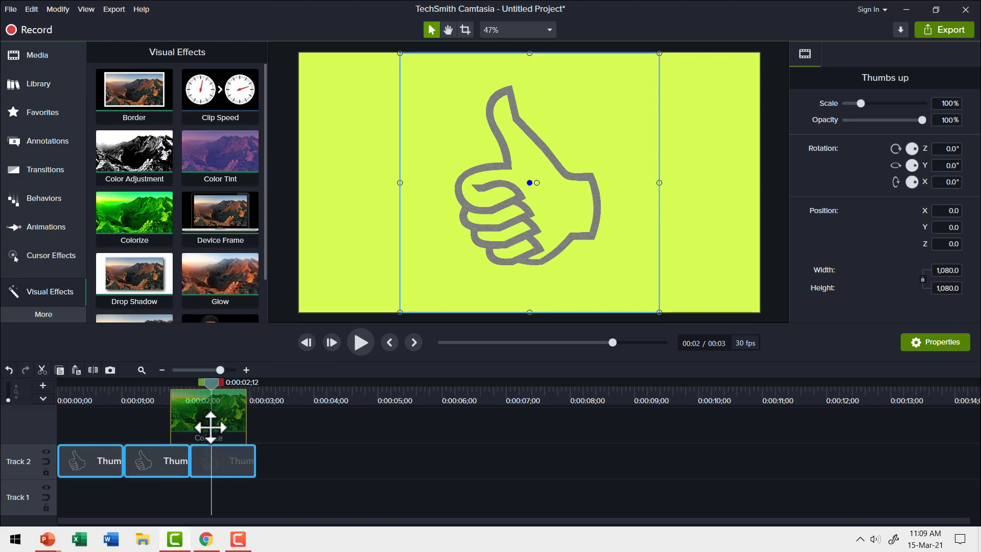
pyautogui.moveTo(137, 211); pyautogui.dragTo(214, 453)
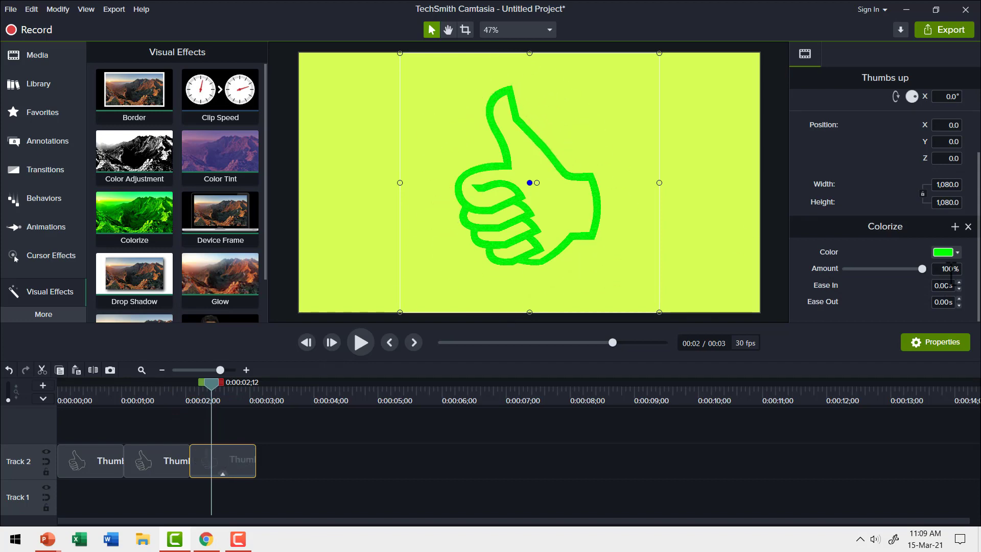
pyautogui.click(957, 252)
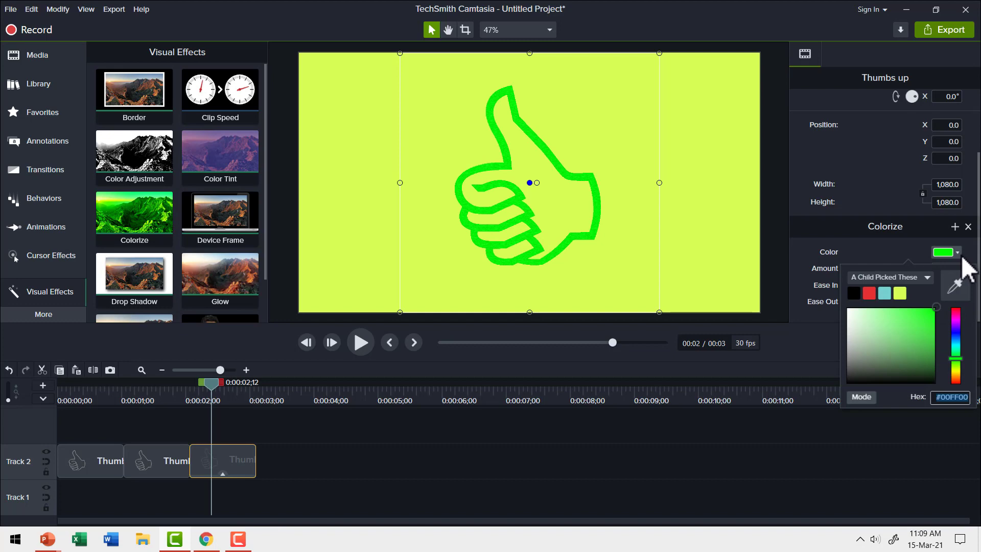
pyautogui.click(868, 293)
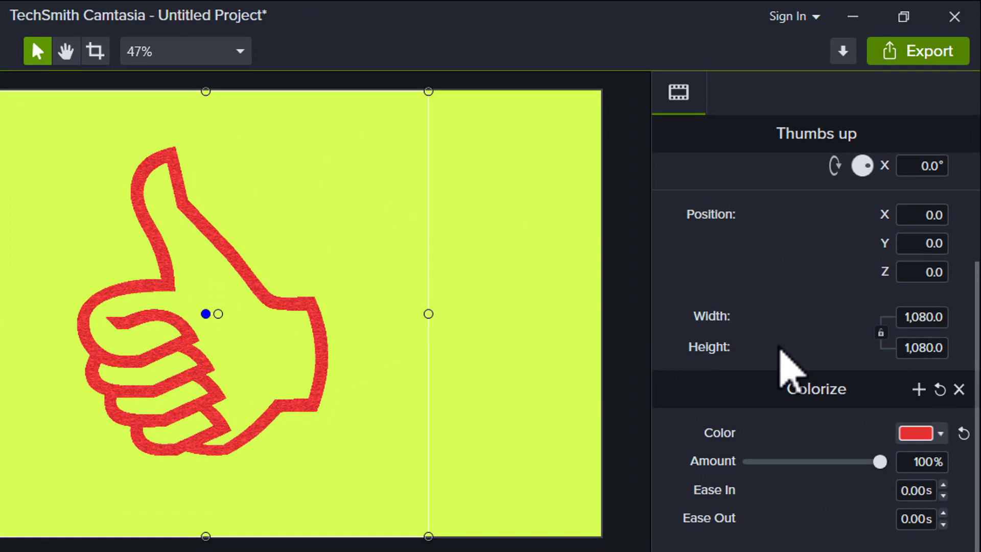
pyautogui.scroll(3, 781, 364)
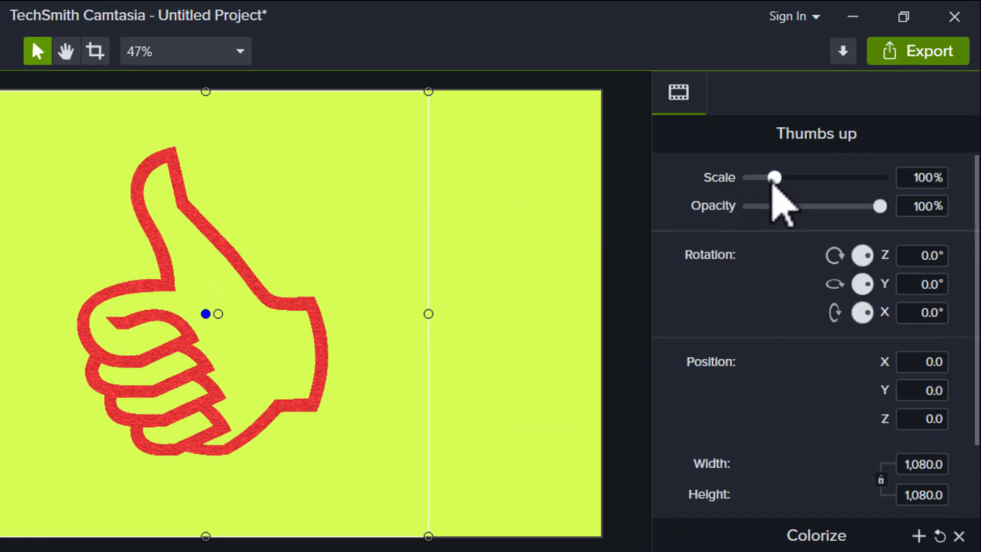
# Scale the red thumbs-up to about 30%, move it upper-right, and select all three thumbs-up clips
pyautogui.moveTo(773, 178); pyautogui.dragTo(755, 178)
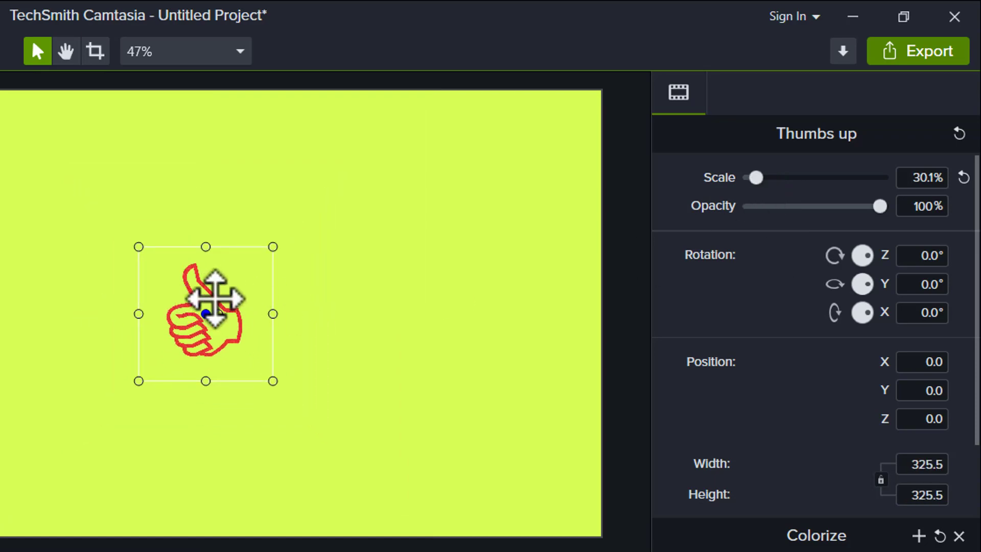
pyautogui.moveTo(219, 296); pyautogui.dragTo(434, 202)
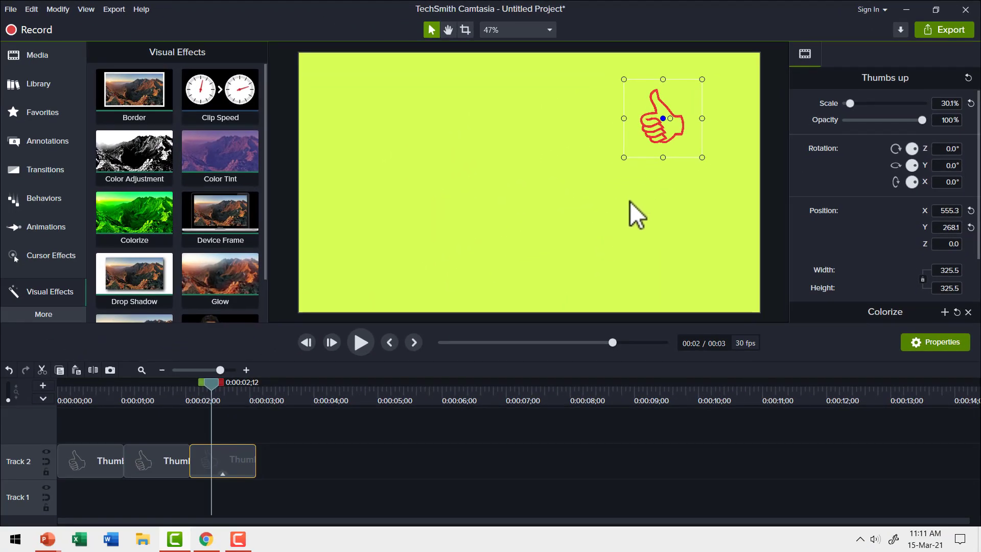
pyautogui.moveTo(320, 498); pyautogui.dragTo(27, 388)
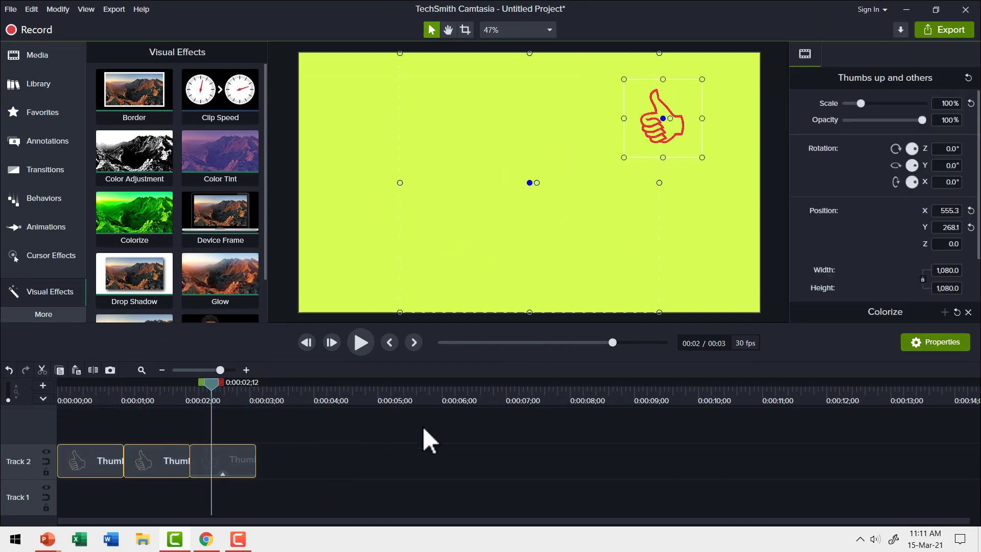
# Replace the thumbs-up clips with Icon 2.gif on Track 1 and preview the plant animation
pyautogui.press('Delete')
pyautogui.click(48, 59)
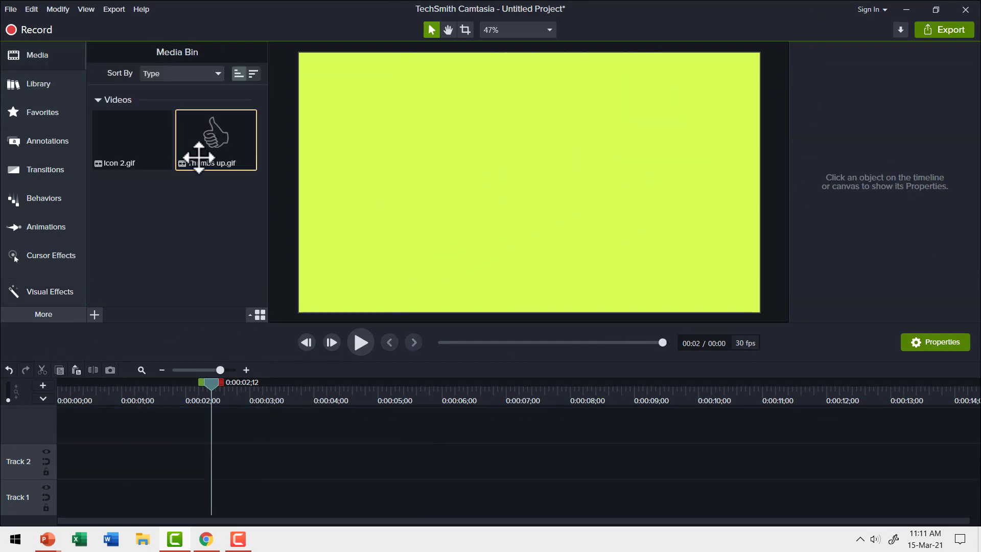
pyautogui.moveTo(132, 138); pyautogui.dragTo(66, 482)
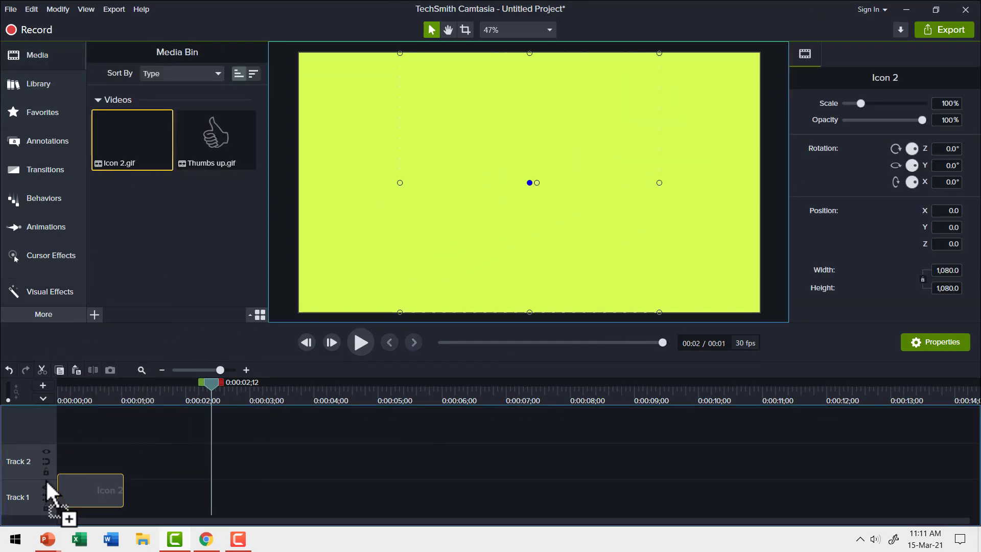
pyautogui.click(199, 399)
pyautogui.hotkey('ctrl', 'Home')
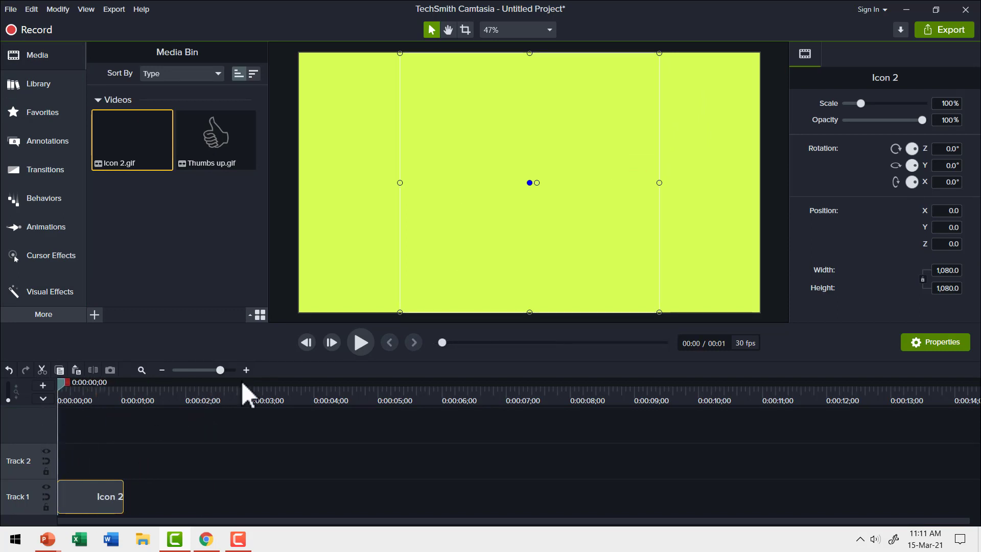
pyautogui.click(360, 342)
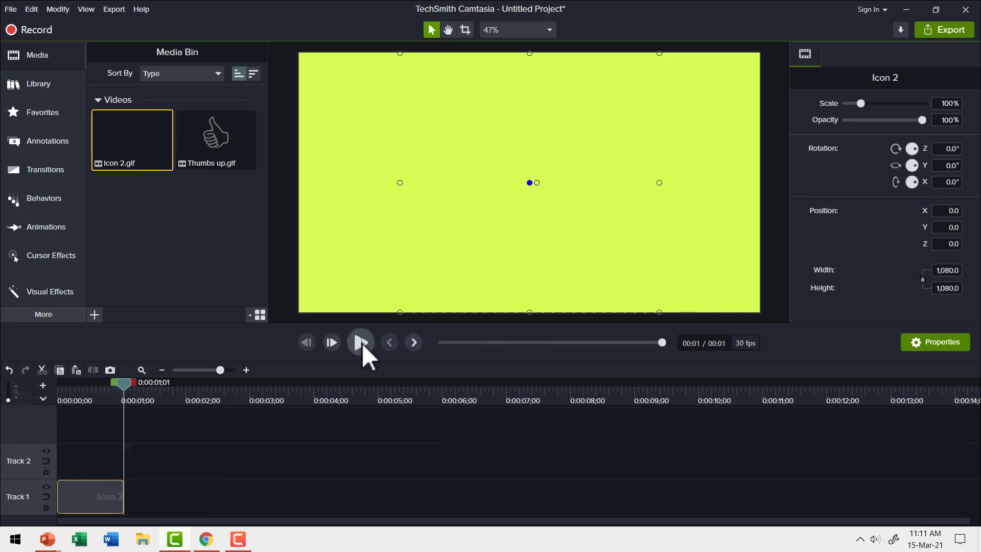
# Copy the Icon 2 clip and paste two more copies back to back
pyautogui.rightClick(92, 489)
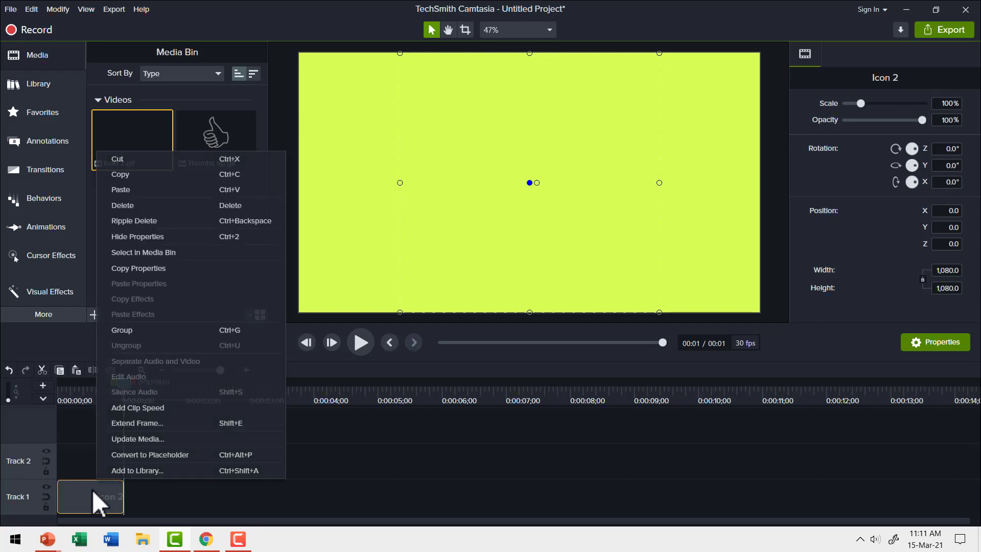
pyautogui.click(137, 177)
pyautogui.hotkey('ctrl', 'v')
pyautogui.hotkey('ctrl', 'v')
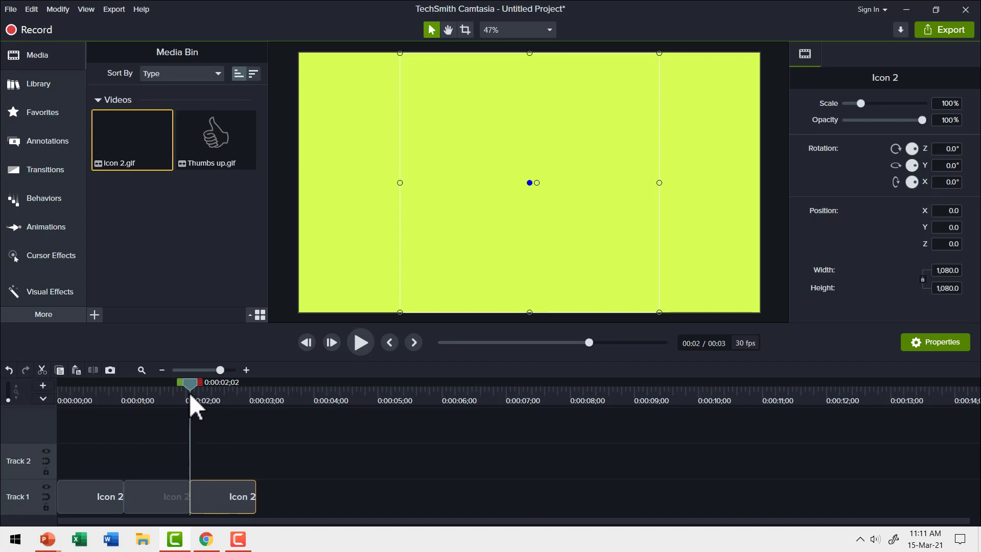
# Extend the last Icon 2 frame as a 1-second still, then stretch it so the project runs about six seconds
pyautogui.moveTo(189, 385); pyautogui.dragTo(256, 393)
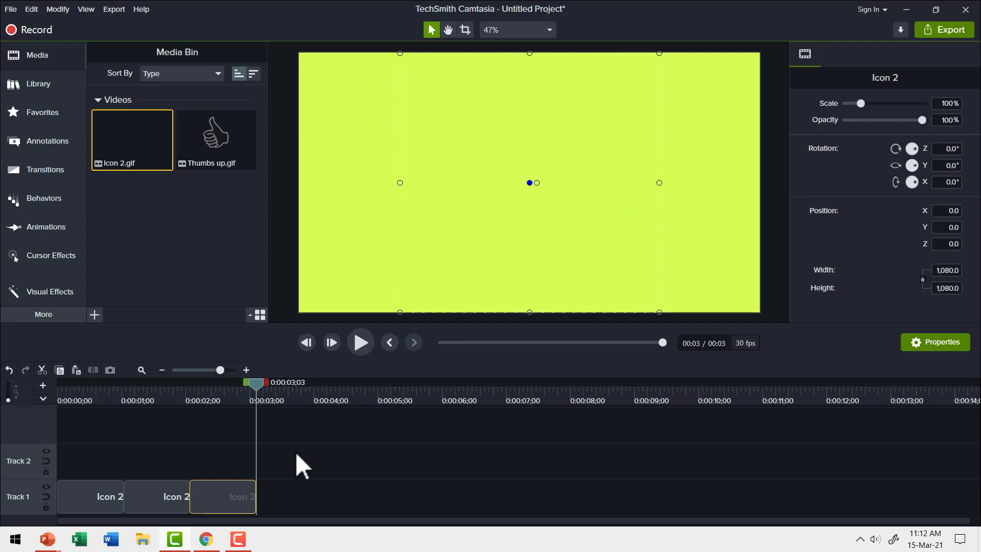
pyautogui.hotkey('shift', 'e')
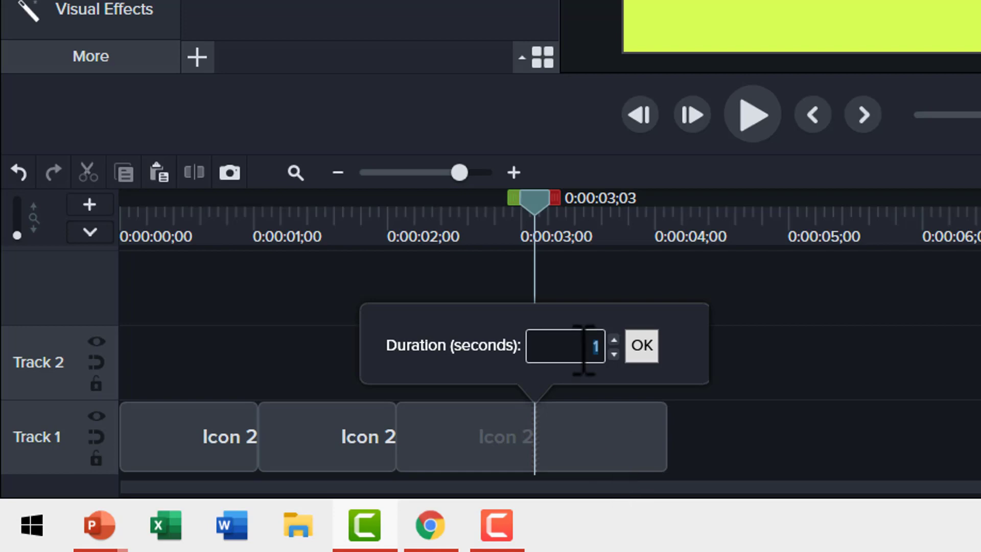
pyautogui.press('BackSpace')
pyautogui.write('1')
pyautogui.click(650, 350)
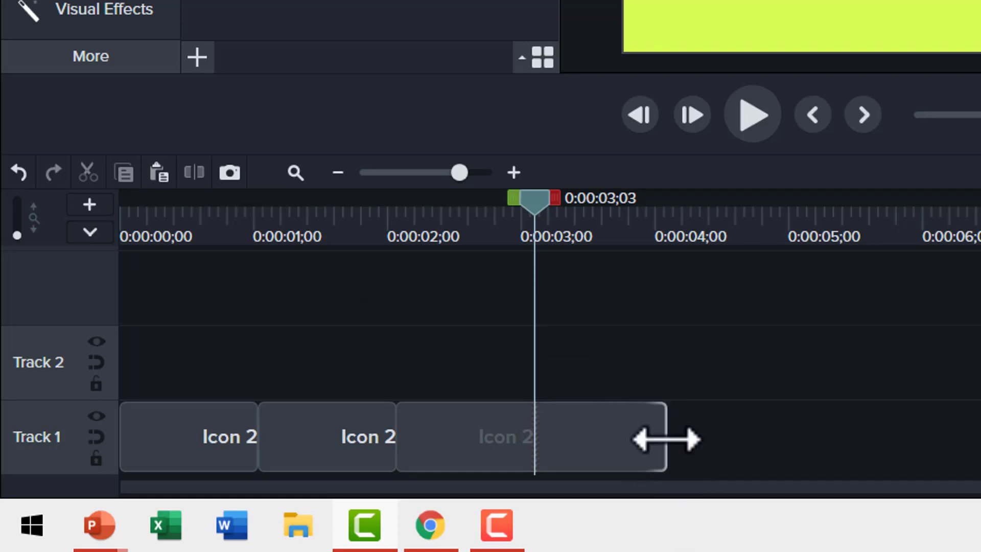
pyautogui.moveTo(666, 439); pyautogui.dragTo(501, 505)
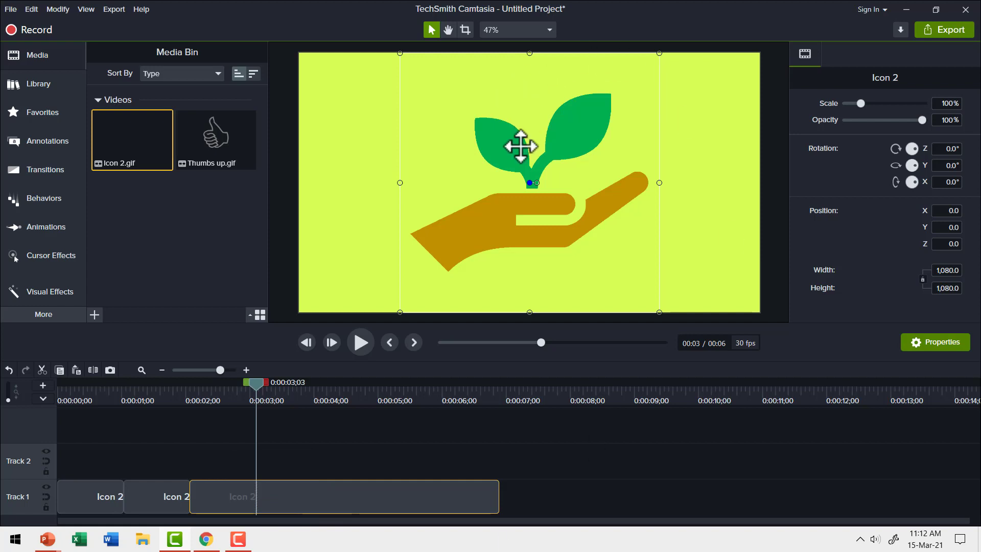
pyautogui.moveTo(253, 388); pyautogui.dragTo(239, 388)
pyautogui.click(69, 383)
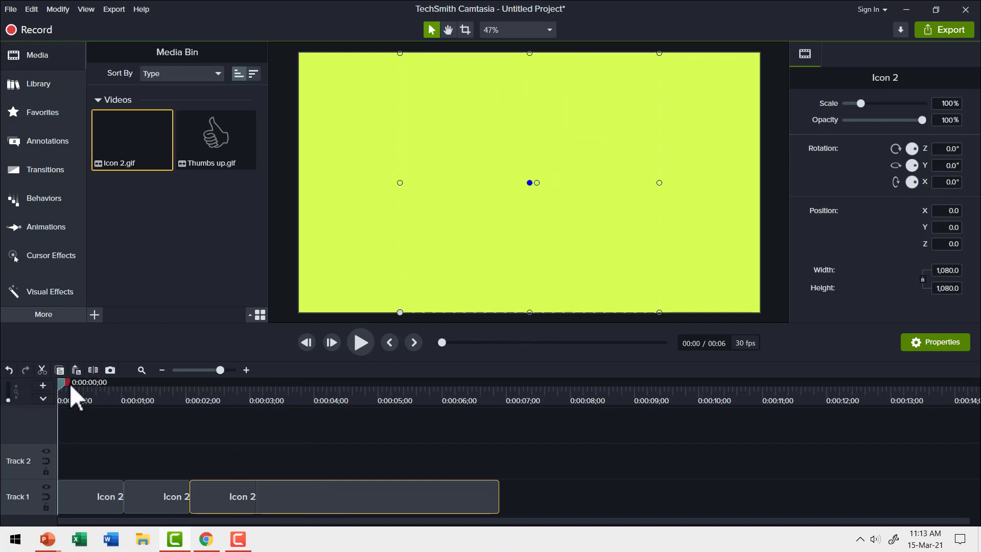
pyautogui.click(360, 341)
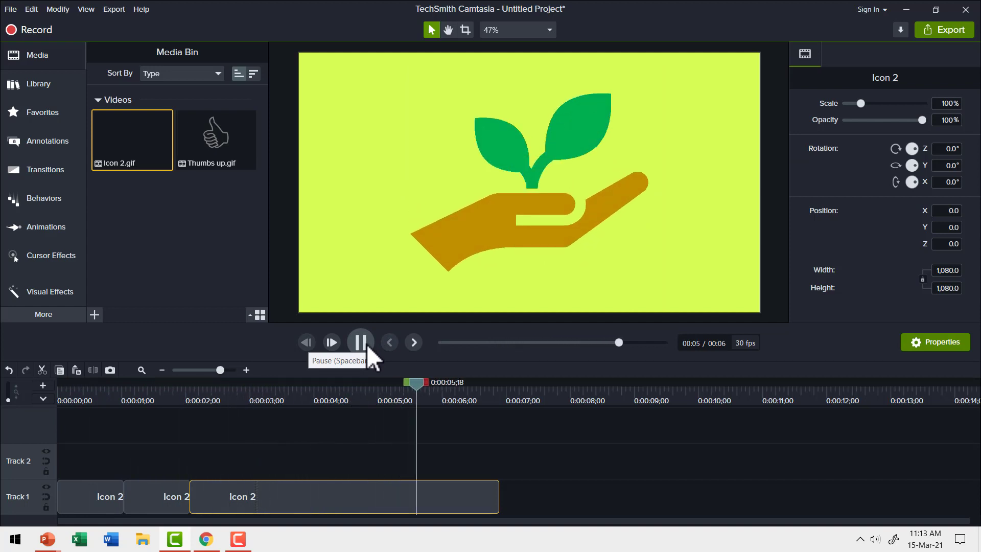
pyautogui.click(450, 384)
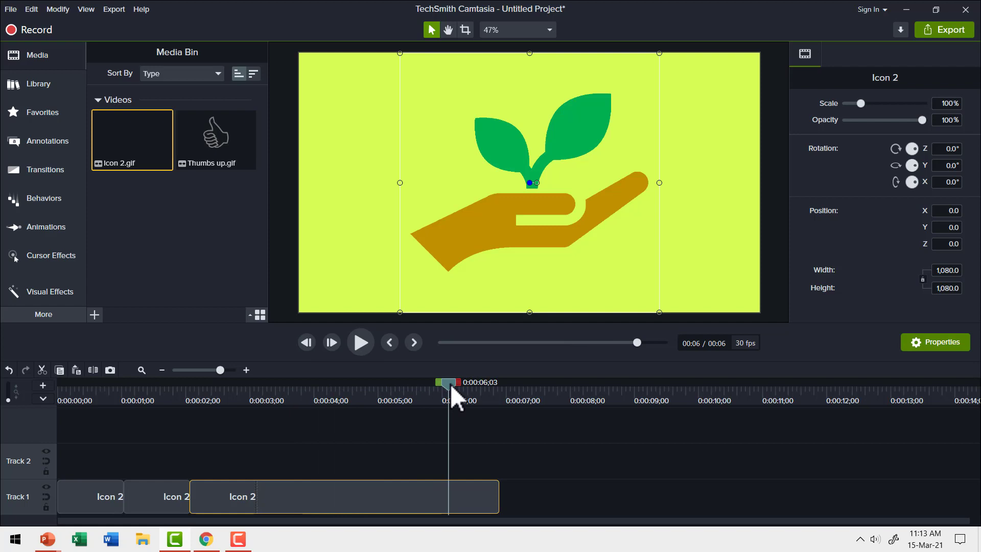